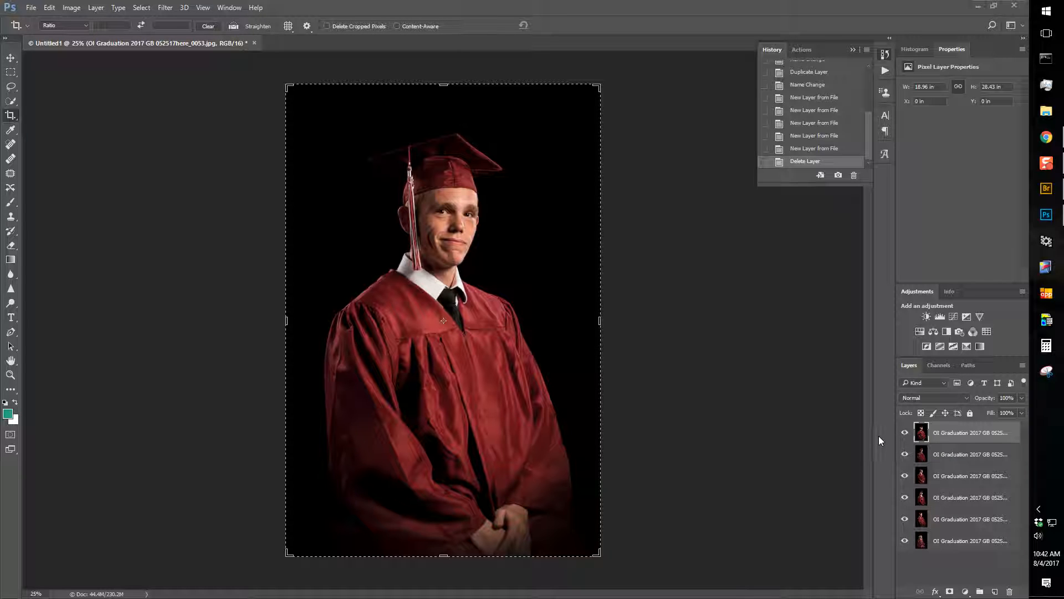
# Step: View each of the six graduation portrait layers on its own, from the topmost layer down to the bottom one
pyautogui.keyDown('alt'); pyautogui.click(904, 433); pyautogui.keyUp('alt')
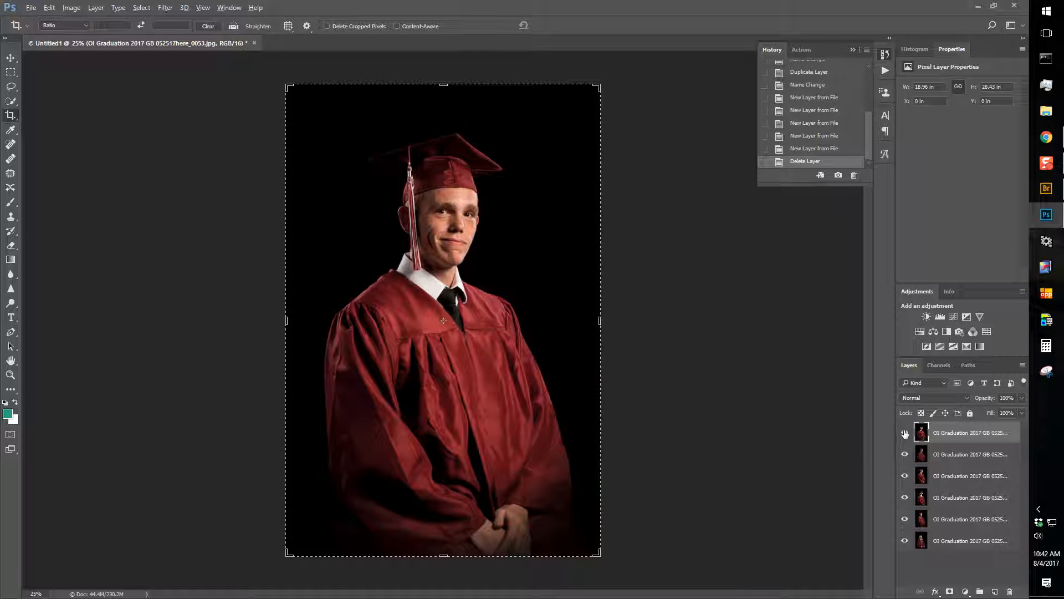
pyautogui.keyDown('alt'); pyautogui.click(905, 454); pyautogui.keyUp('alt')
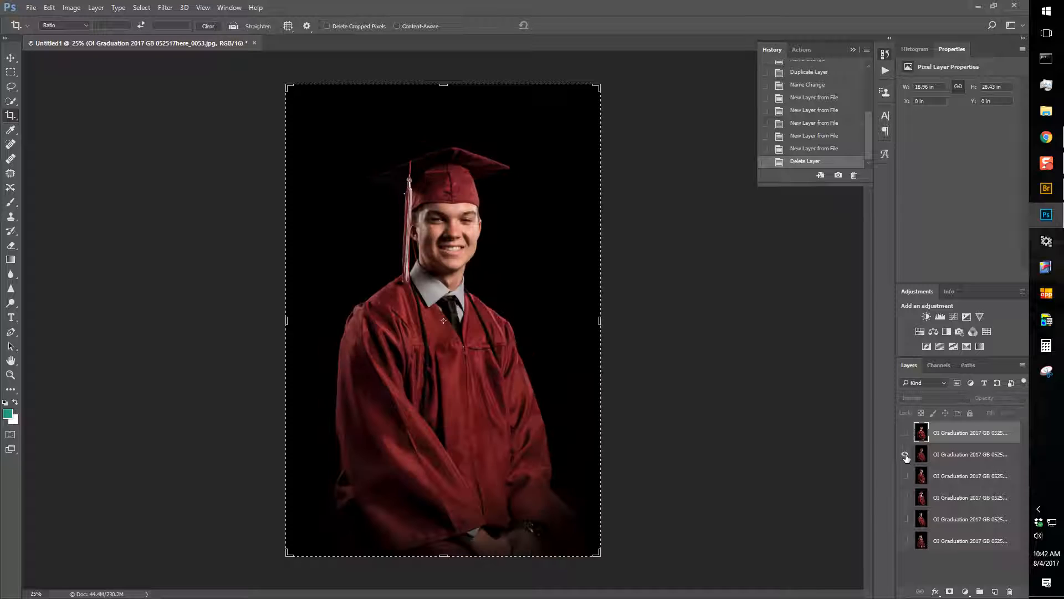
pyautogui.keyDown('alt'); pyautogui.click(906, 476); pyautogui.keyUp('alt')
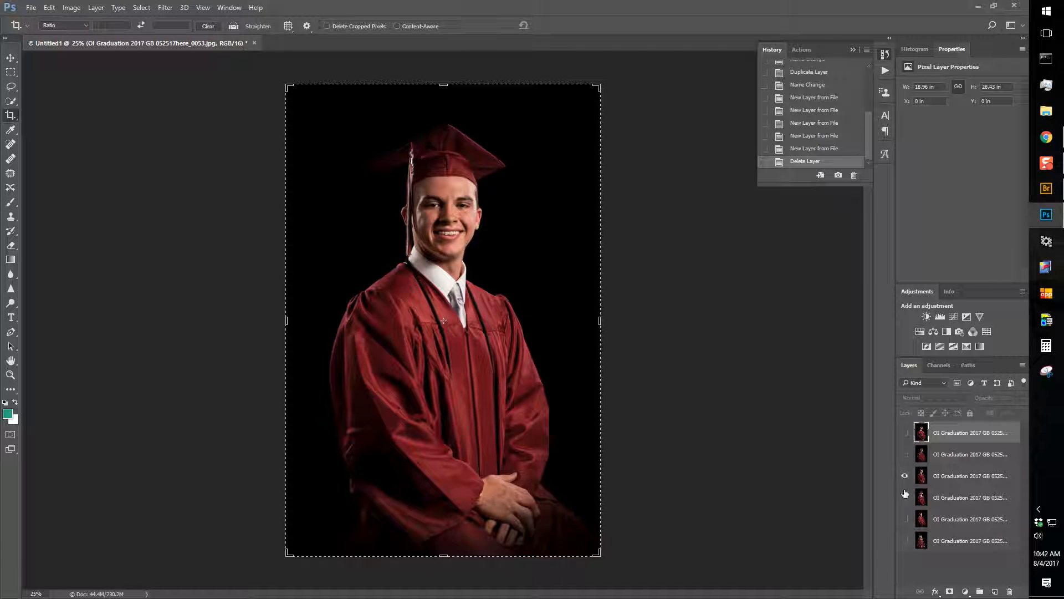
pyautogui.keyDown('alt'); pyautogui.click(905, 498); pyautogui.keyUp('alt')
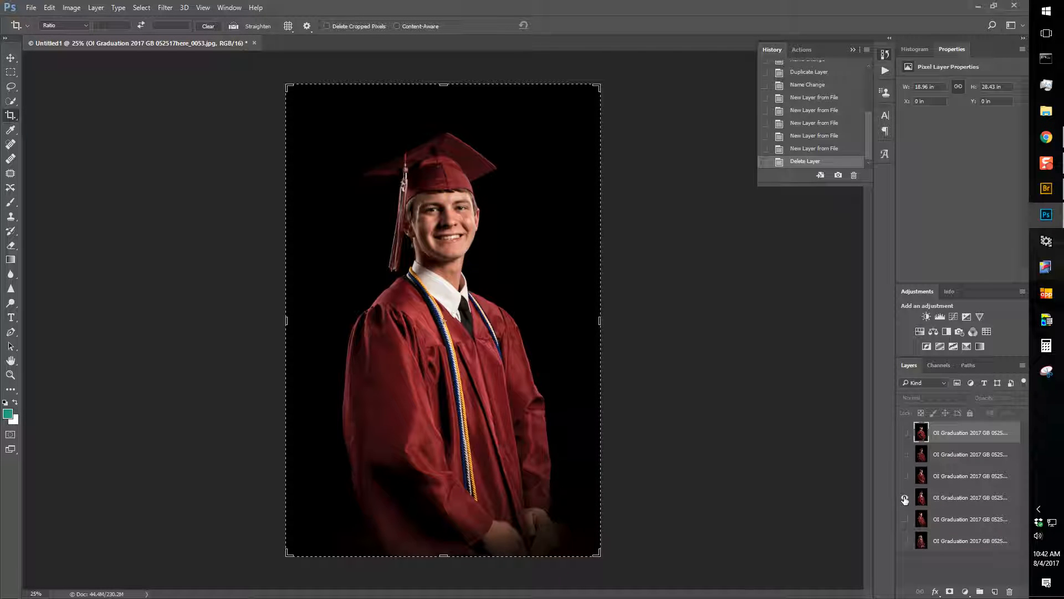
pyautogui.keyDown('alt'); pyautogui.click(905, 520); pyautogui.keyUp('alt')
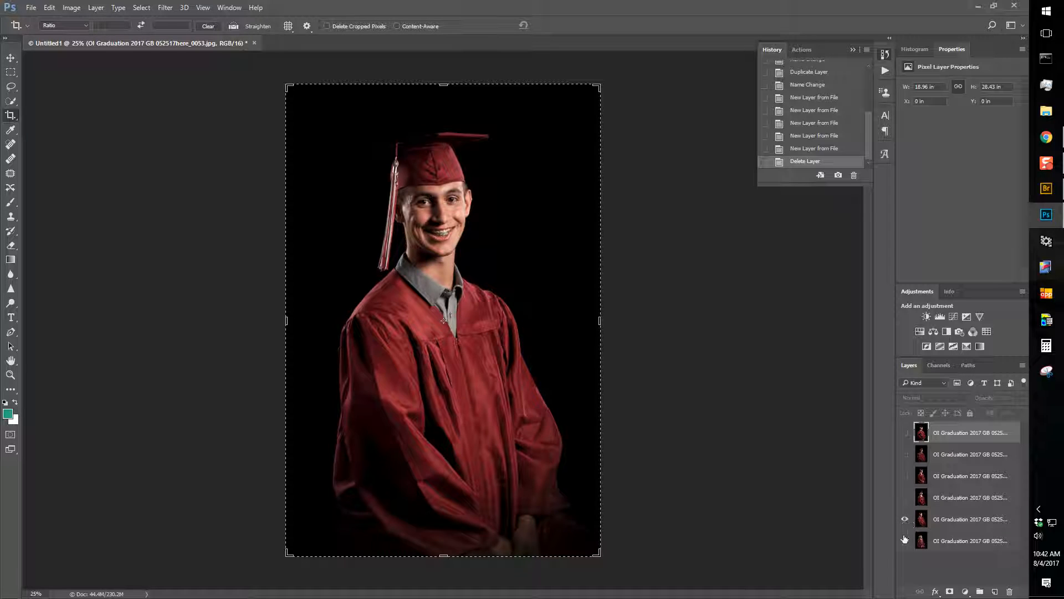
pyautogui.keyDown('alt'); pyautogui.click(905, 542); pyautogui.keyUp('alt')
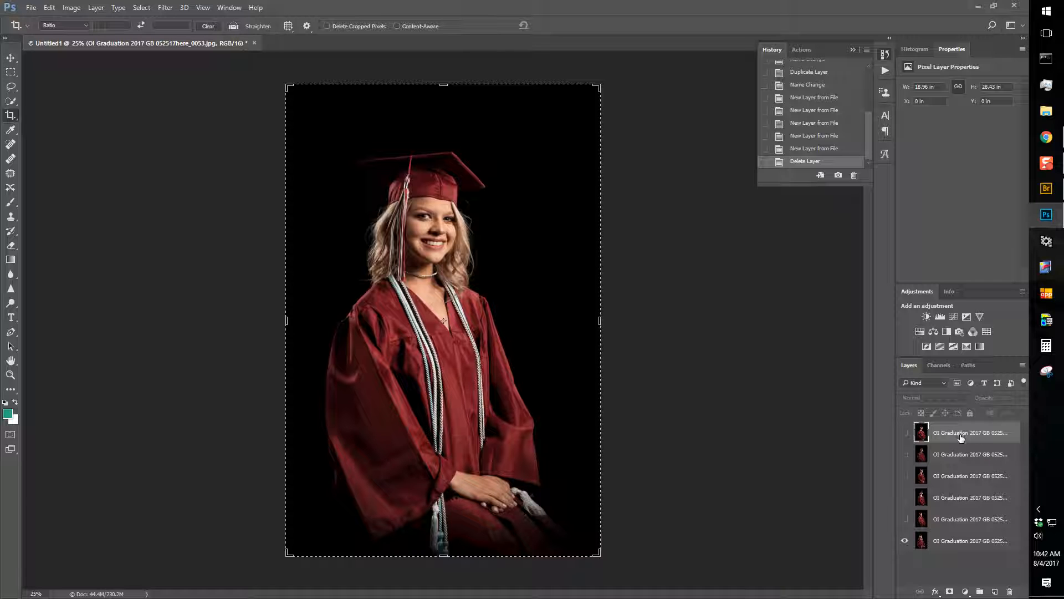
# Step: Enlarge the canvas to 300 percent in both width and height and fit the whole canvas in view
pyautogui.click(71, 8)
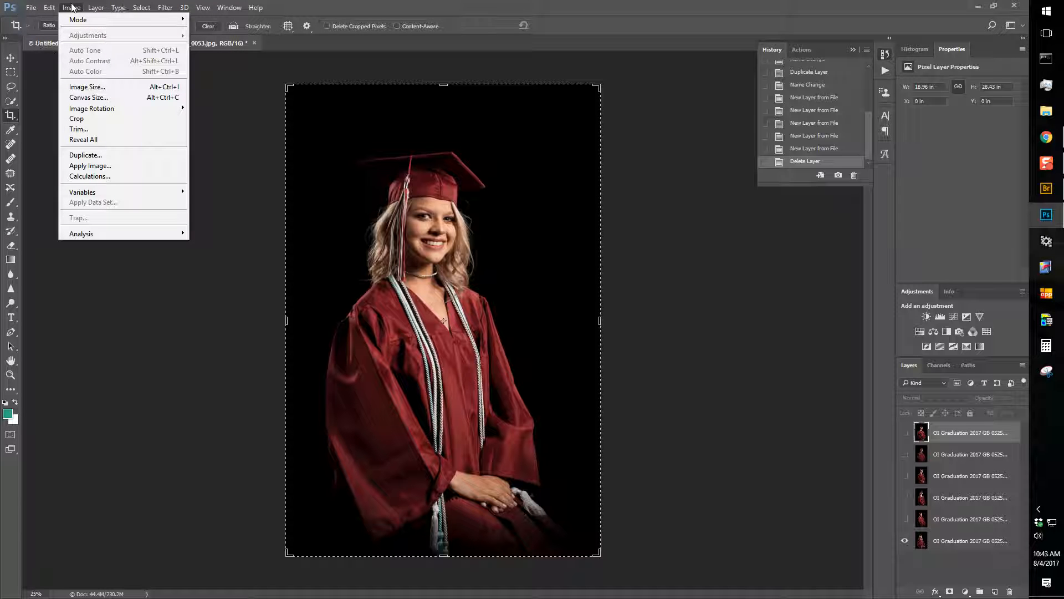
pyautogui.click(92, 99)
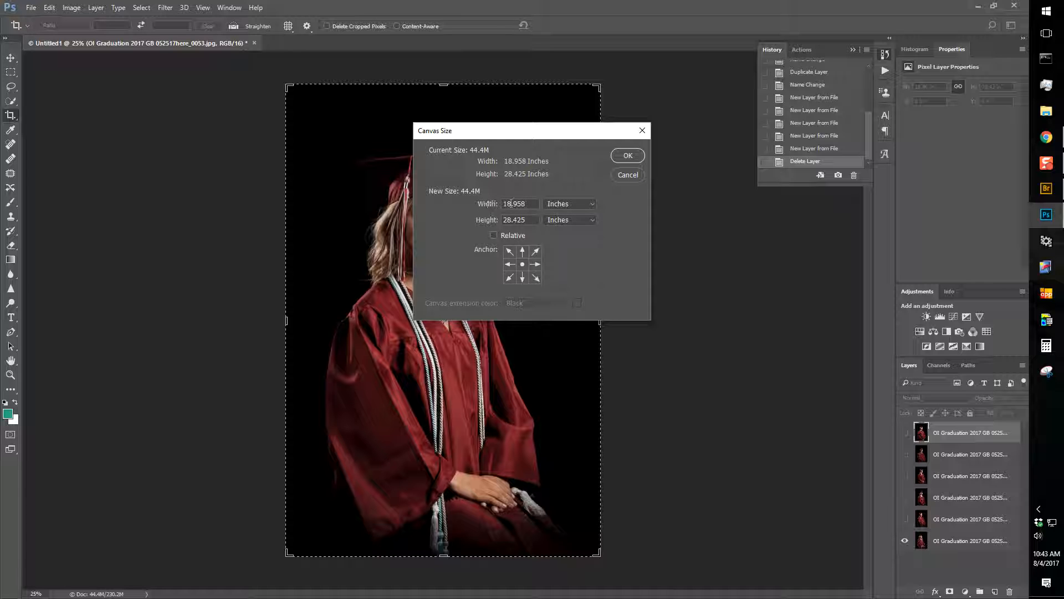
pyautogui.click(561, 202)
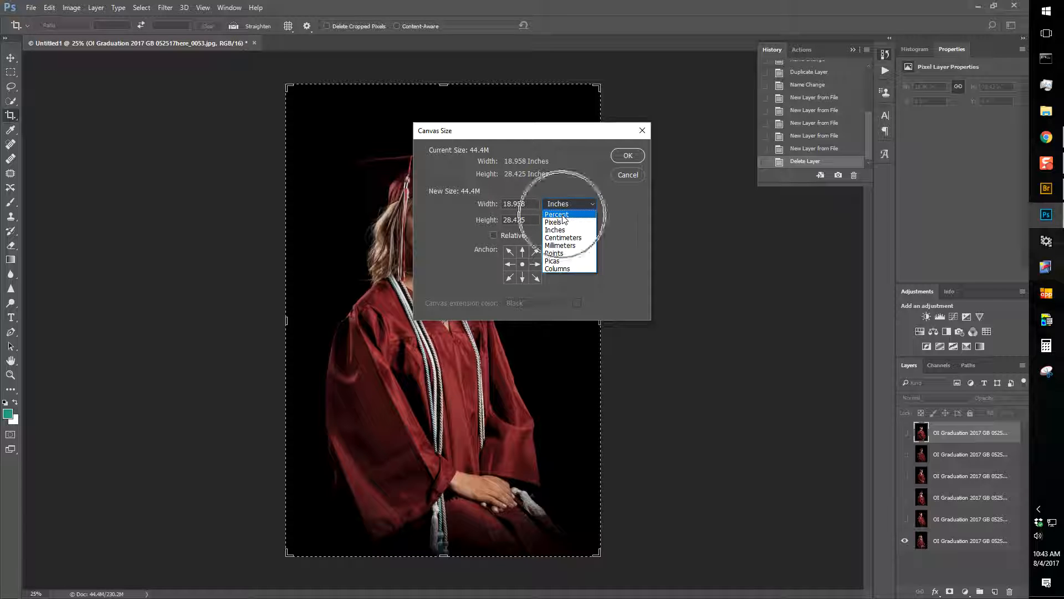
pyautogui.click(557, 215)
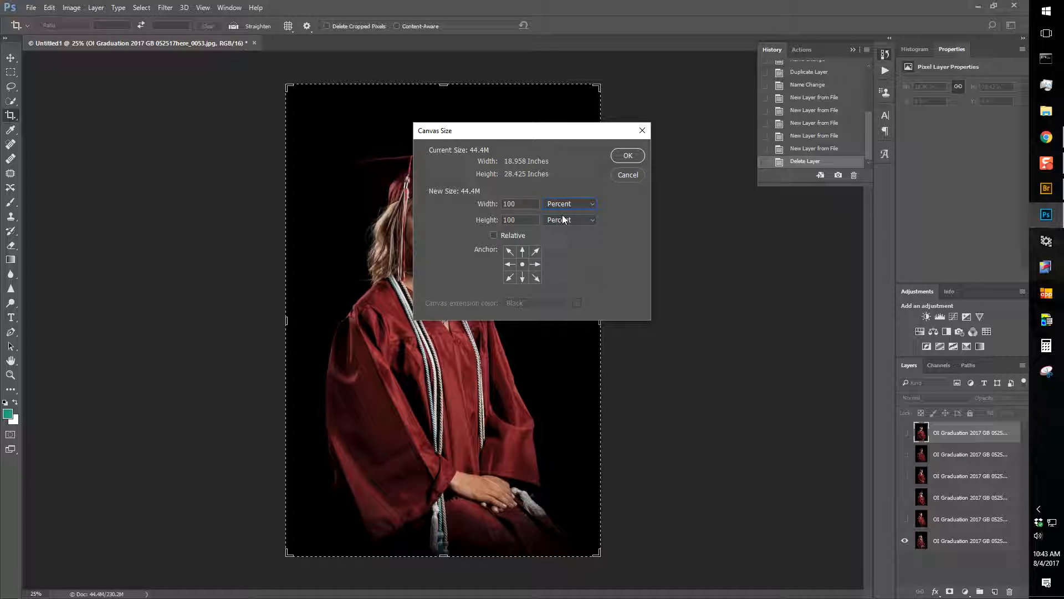
pyautogui.moveTo(531, 204); pyautogui.dragTo(452, 201)
pyautogui.write('300')
pyautogui.click(521, 220)
pyautogui.write('300')
pyautogui.click(628, 156)
pyautogui.hotkey('ctrl', '0')
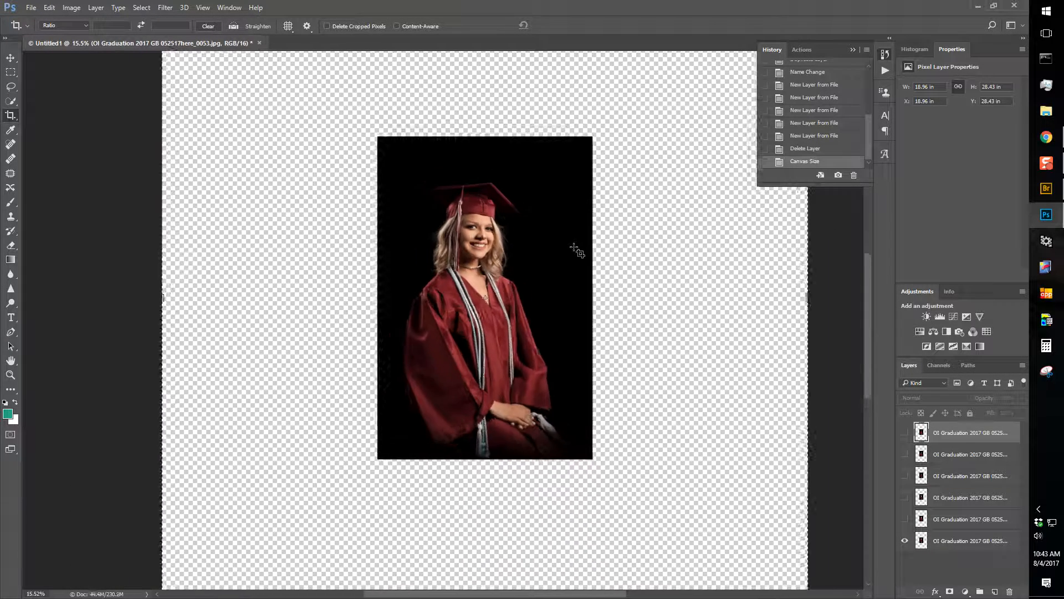
pyautogui.hotkey('ctrl', '0')
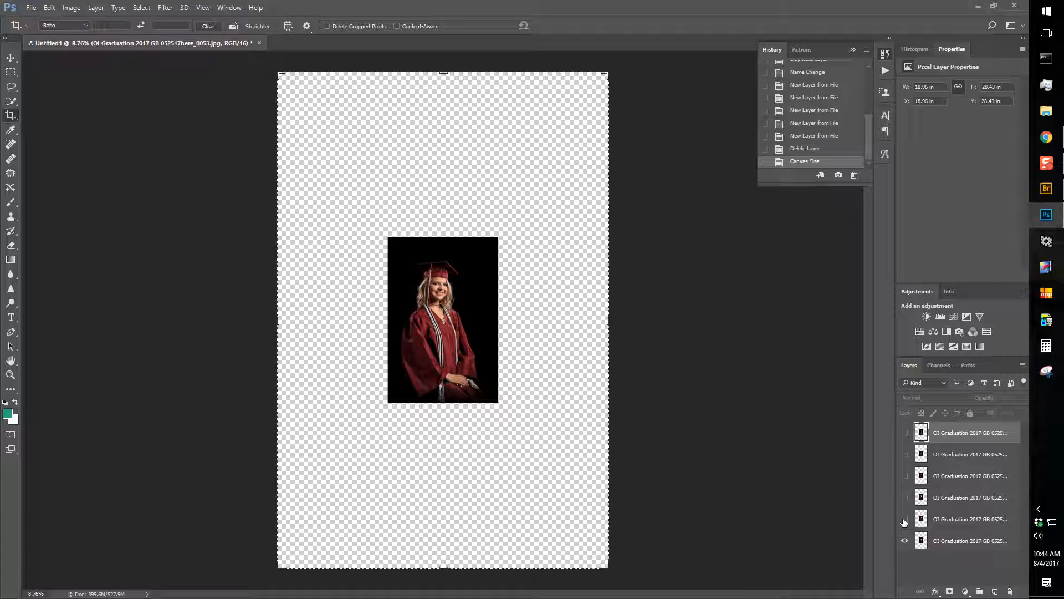
# Step: Make all six portrait layers visible and move the topmost layer's portrait into the canvas's upper-left corner
pyautogui.moveTo(905, 520); pyautogui.dragTo(904, 433)
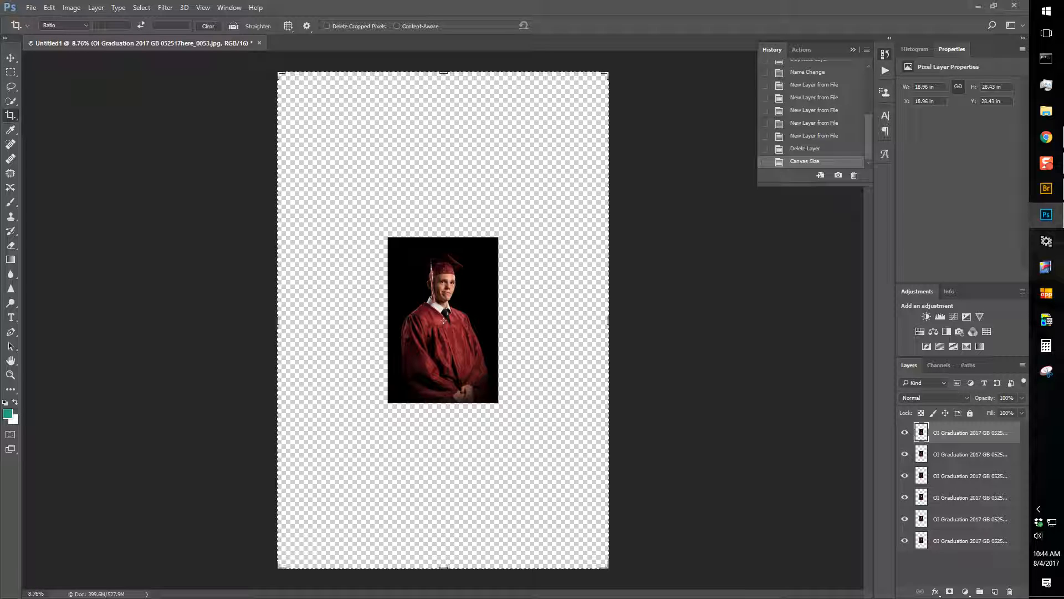
pyautogui.click(10, 59)
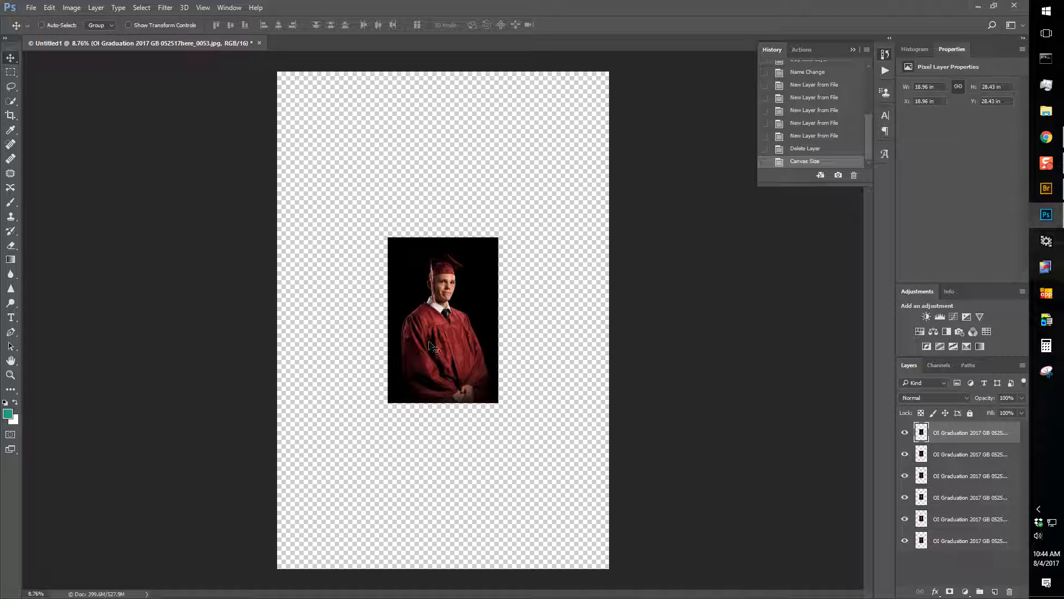
pyautogui.moveTo(450, 354); pyautogui.dragTo(338, 185)
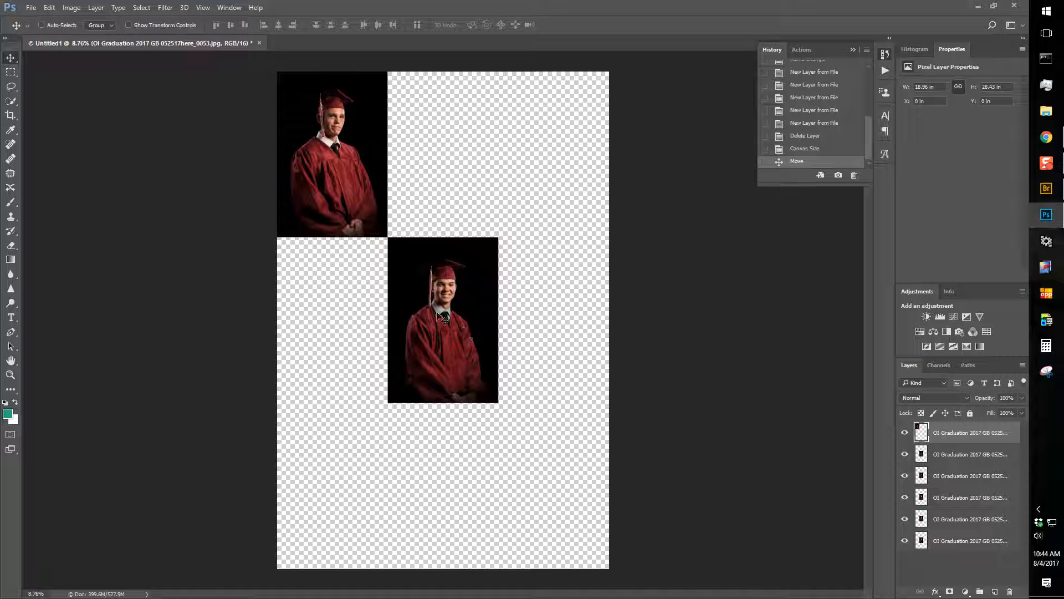
# Step: Move the next two portraits from the central stack beside the first one to form a top row of three
pyautogui.click(997, 460)
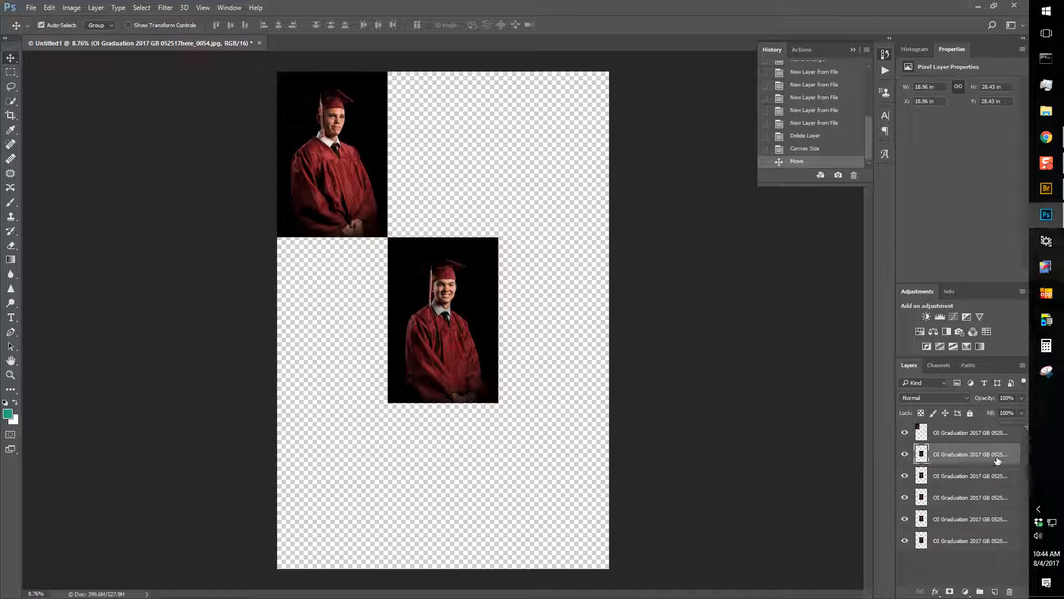
pyautogui.click(976, 436)
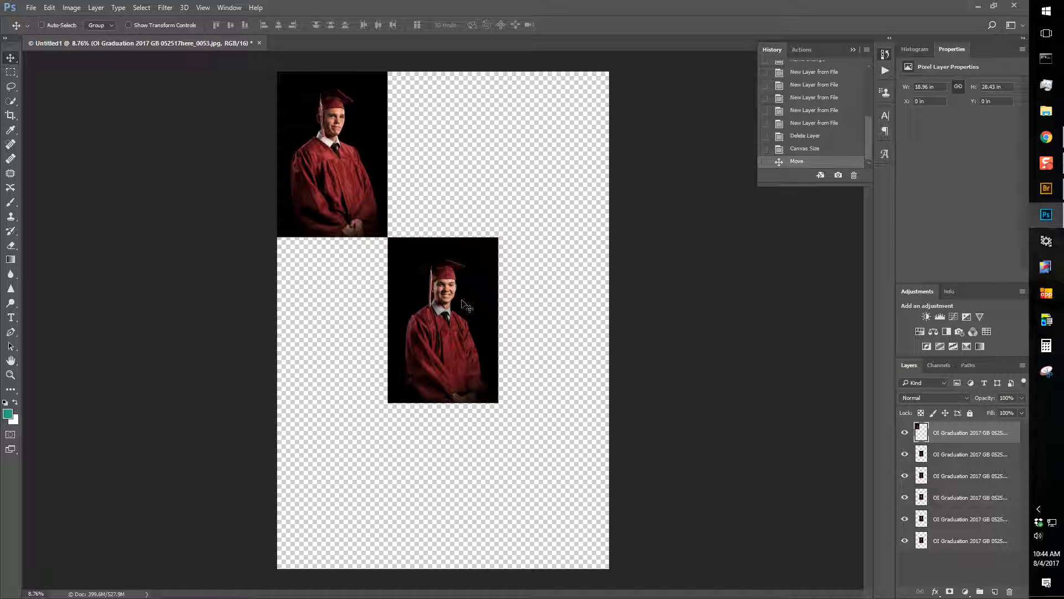
pyautogui.press('ctrl')
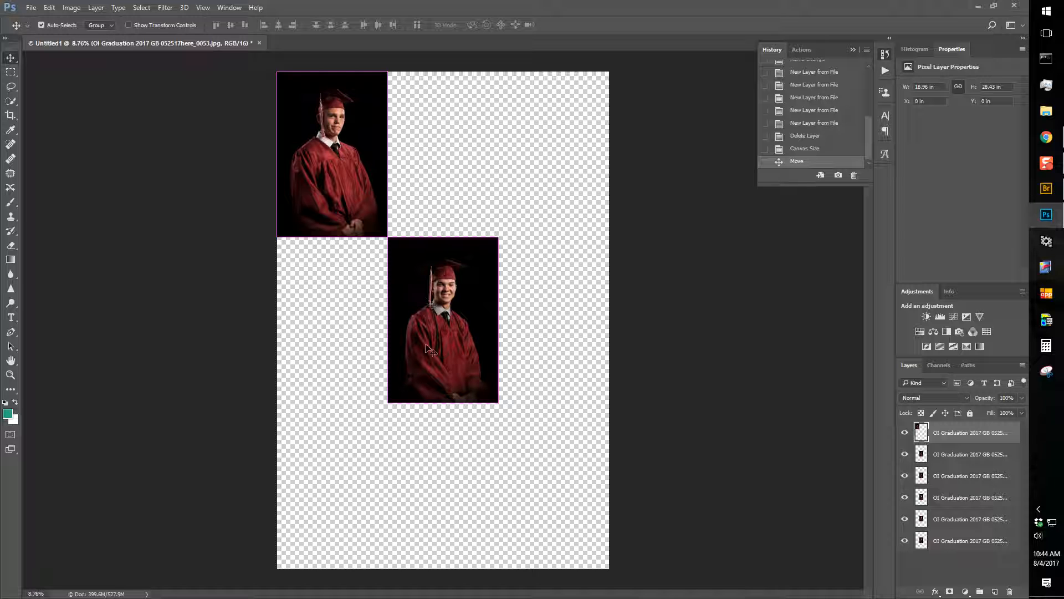
pyautogui.keyDown('ctrl'); pyautogui.click(441, 286); pyautogui.keyUp('ctrl')
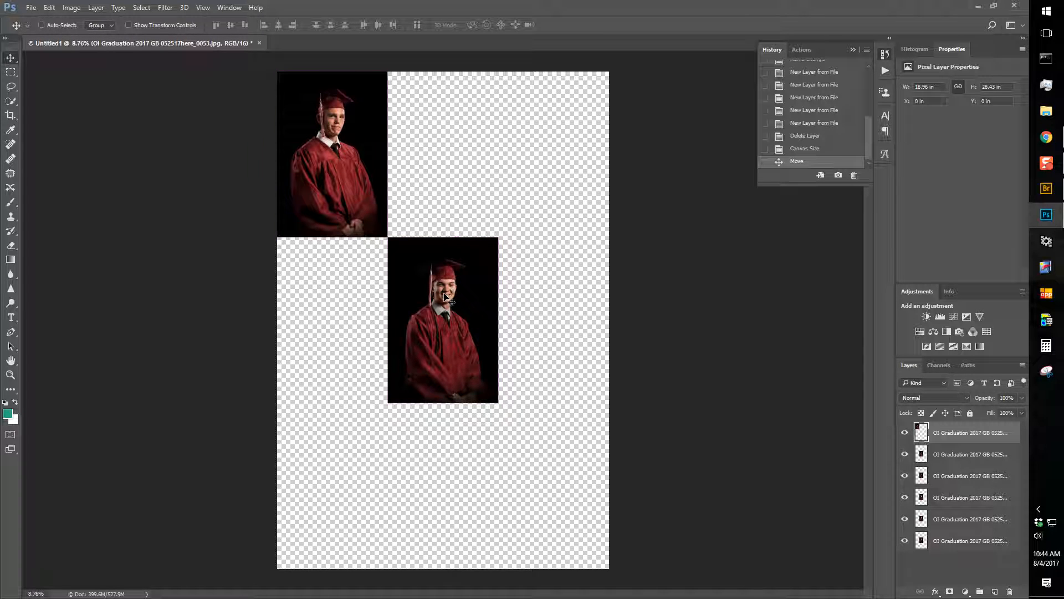
pyautogui.click(446, 298)
pyautogui.moveTo(446, 298); pyautogui.dragTo(444, 131)
pyautogui.click(450, 367)
pyautogui.moveTo(450, 367); pyautogui.dragTo(560, 195)
# Step: Form a second row by moving two portraits to either side of the central woman, and snap the top-right portrait to the canvas's upper edge
pyautogui.keyDown('ctrl'); pyautogui.click(436, 368); pyautogui.keyUp('ctrl')
pyautogui.moveTo(435, 369); pyautogui.dragTo(338, 337)
pyautogui.click(438, 336)
pyautogui.moveTo(439, 336); pyautogui.dragTo(546, 334)
pyautogui.moveTo(560, 216); pyautogui.dragTo(561, 193)
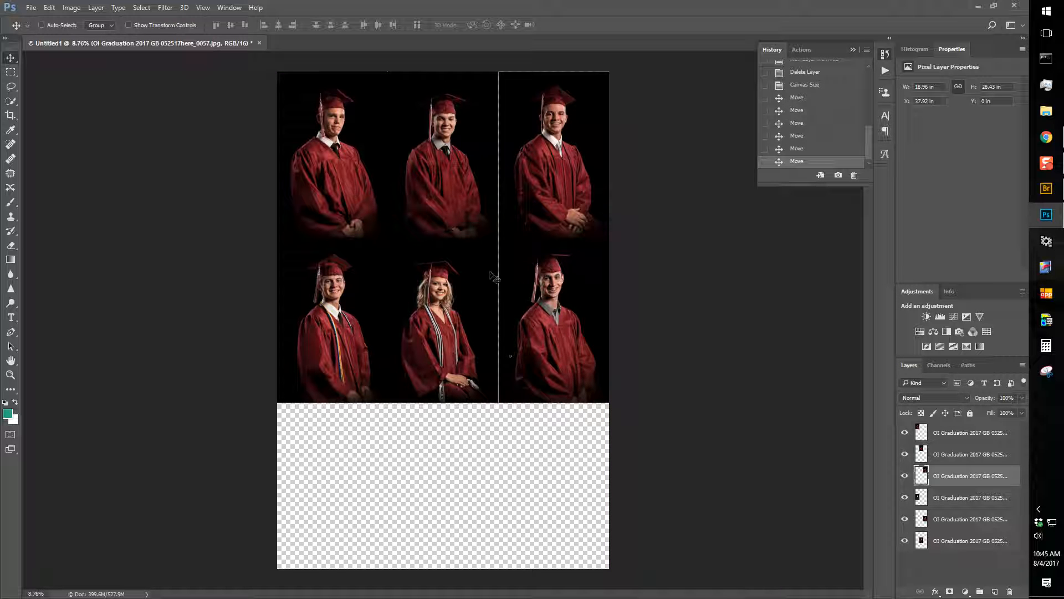
# Step: Shift the top row's middle and right portraits leftward so the graduates stand closer together with overlapping backgrounds
pyautogui.scroll(3, 442, 214)
pyautogui.scroll(-2, 421, 211)
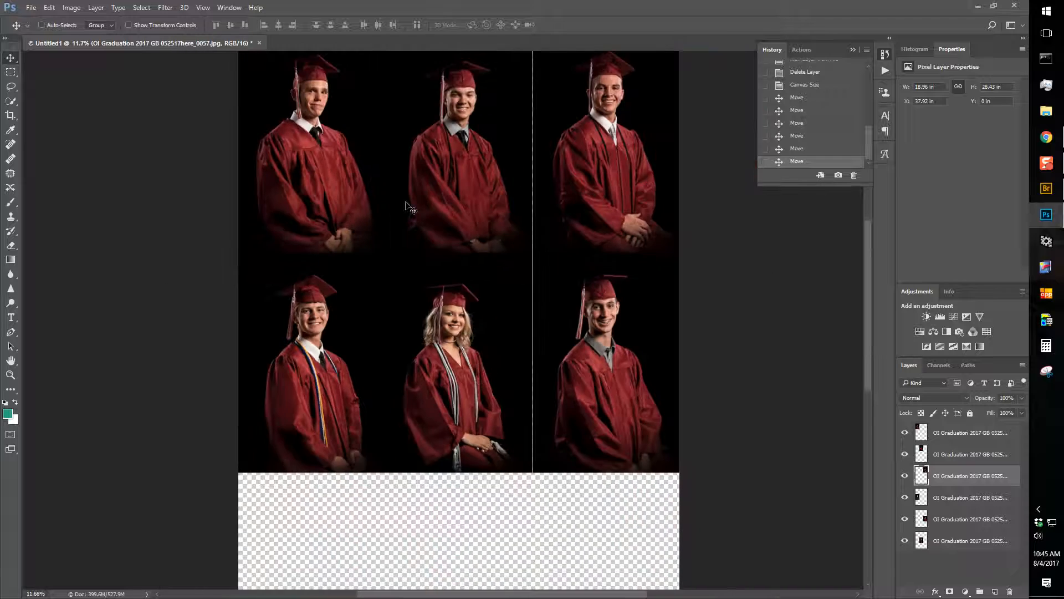
pyautogui.scroll(5, 410, 208)
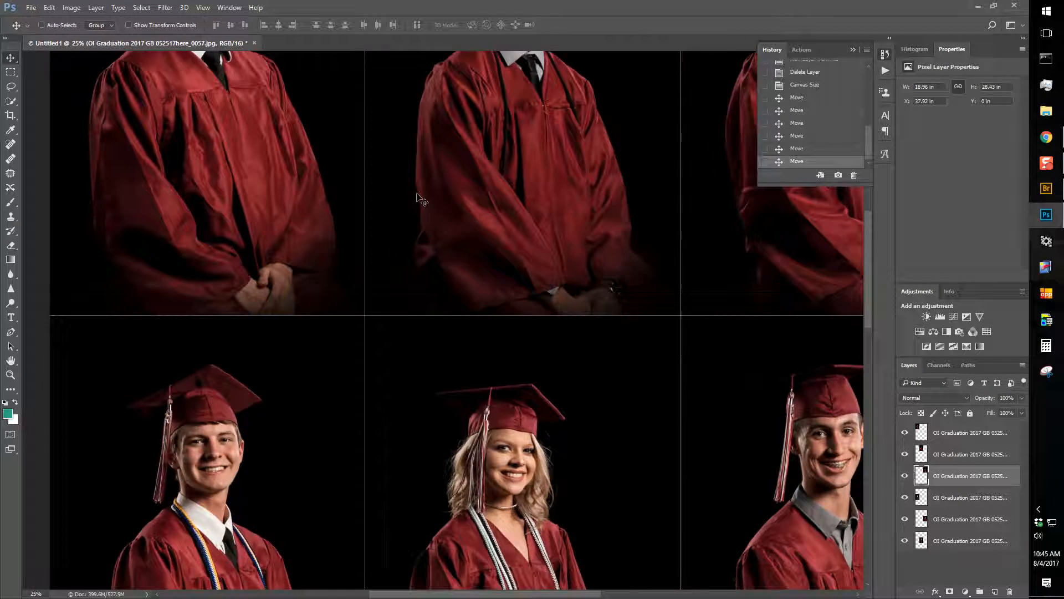
pyautogui.moveTo(452, 184); pyautogui.dragTo(490, 417)
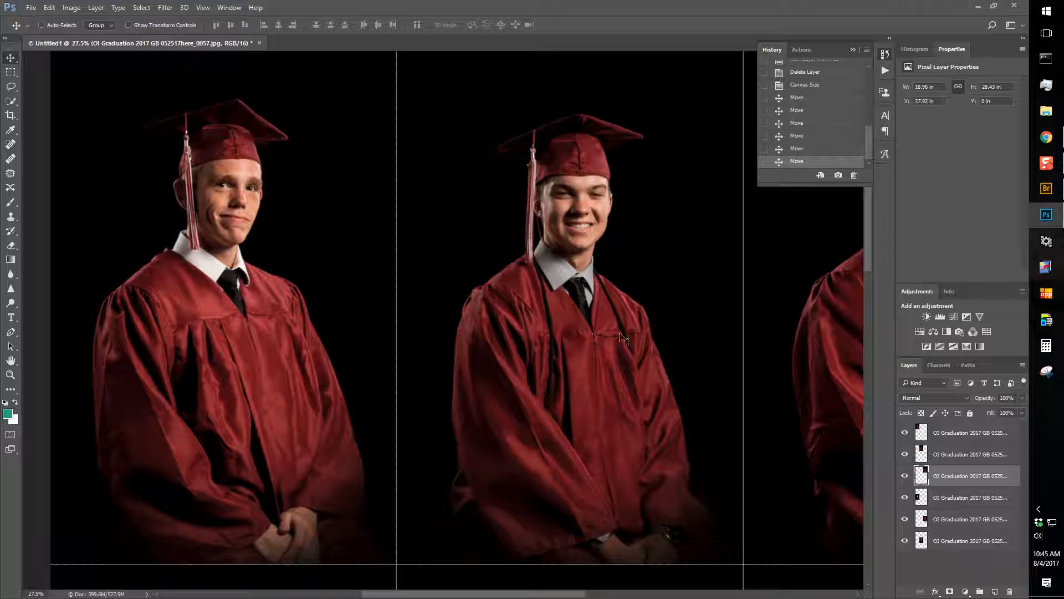
pyautogui.moveTo(620, 335); pyautogui.dragTo(529, 334)
pyautogui.keyDown('ctrl'); pyautogui.click(803, 348); pyautogui.keyUp('ctrl')
pyautogui.moveTo(803, 348); pyautogui.dragTo(640, 352)
# Step: Shift the second row's middle and right portraits leftward so they overlap their neighbours' black backgrounds
pyautogui.moveTo(559, 455); pyautogui.dragTo(553, 311)
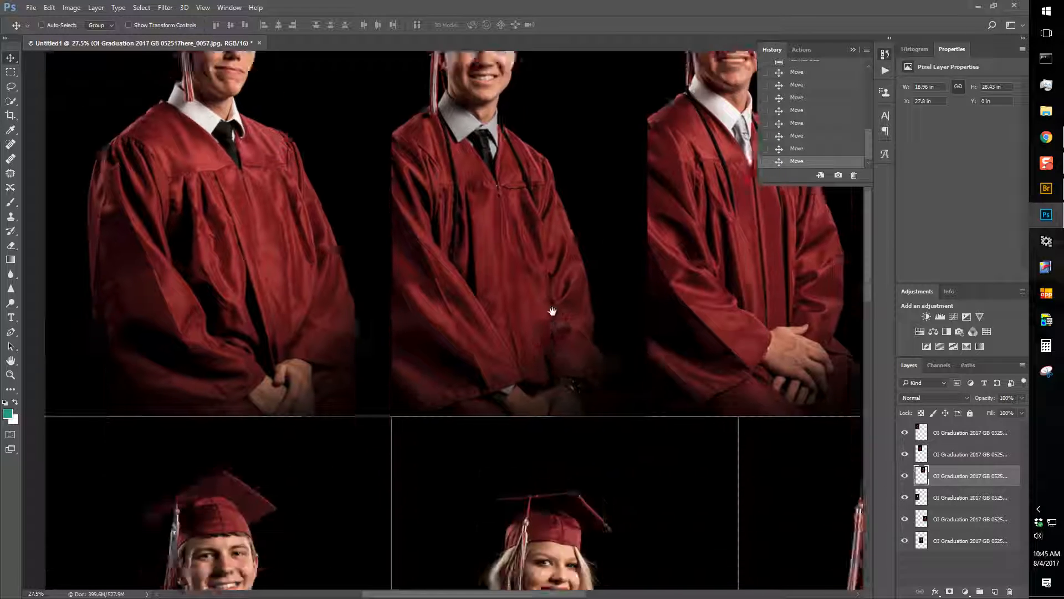
pyautogui.keyDown('ctrl'); pyautogui.click(608, 372); pyautogui.keyUp('ctrl')
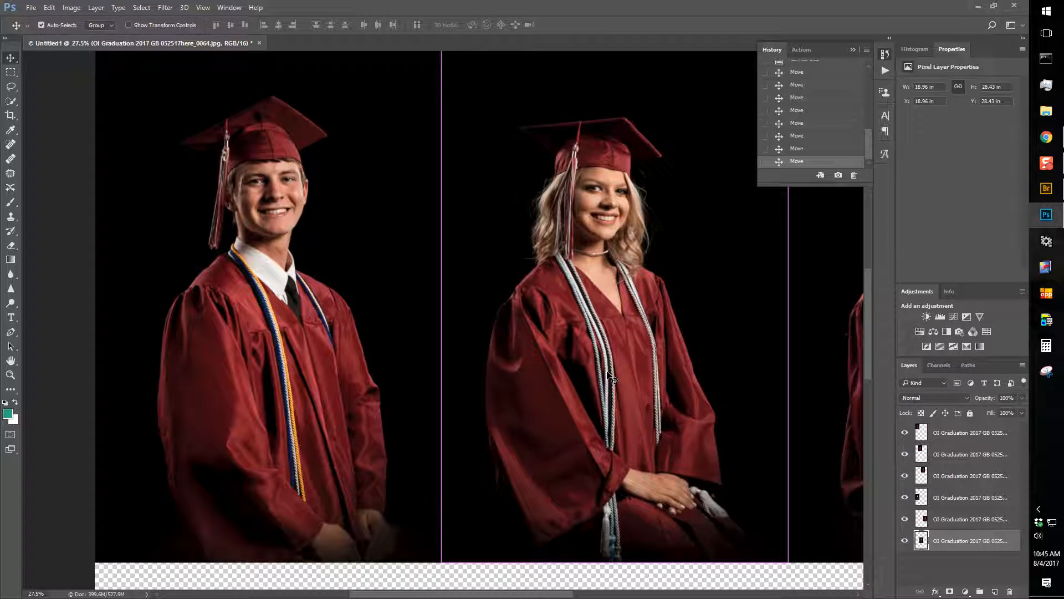
pyautogui.moveTo(610, 377); pyautogui.dragTo(526, 375)
pyautogui.moveTo(737, 380); pyautogui.dragTo(499, 375)
pyautogui.keyDown('ctrl'); pyautogui.click(568, 371); pyautogui.keyUp('ctrl')
pyautogui.moveTo(568, 371); pyautogui.dragTo(728, 372)
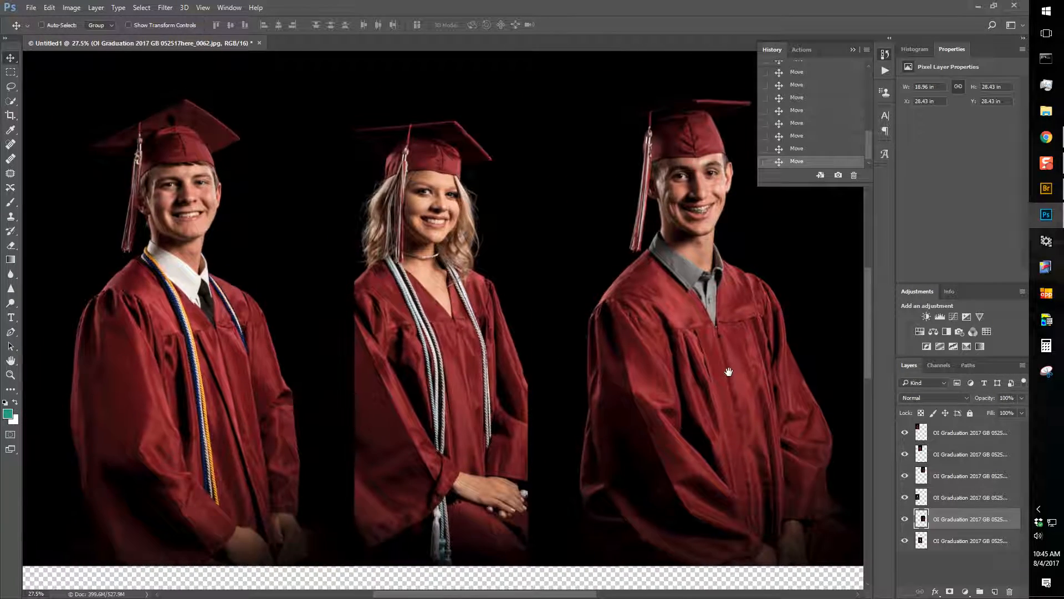
# Step: Inspect the cut-off edge of the woman's gown, and align the lower-right portrait's outer edge with the portrait above it
pyautogui.scroll(5, 363, 324)
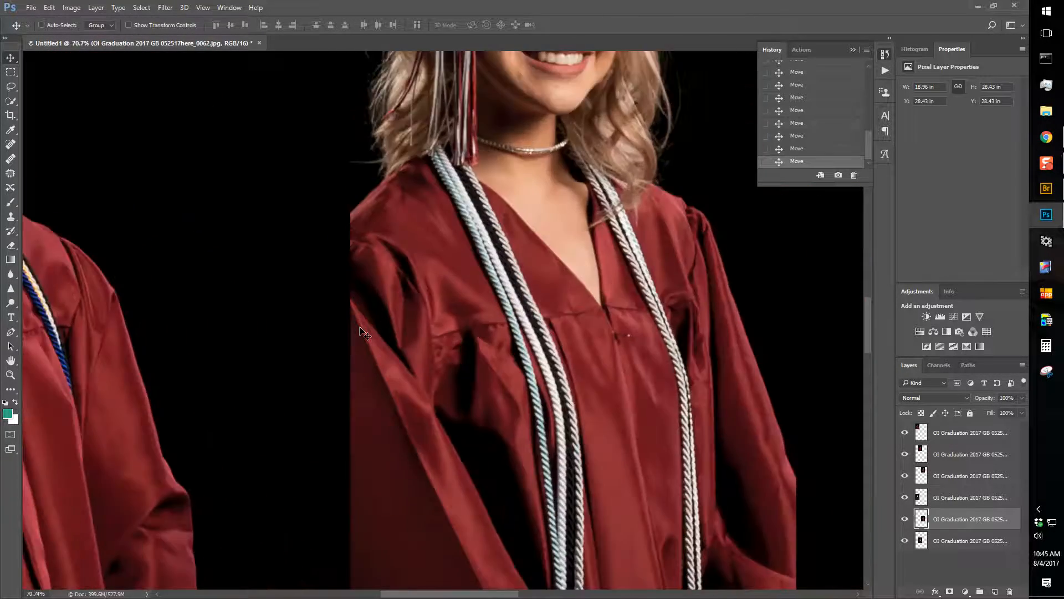
pyautogui.scroll(-7, 358, 251)
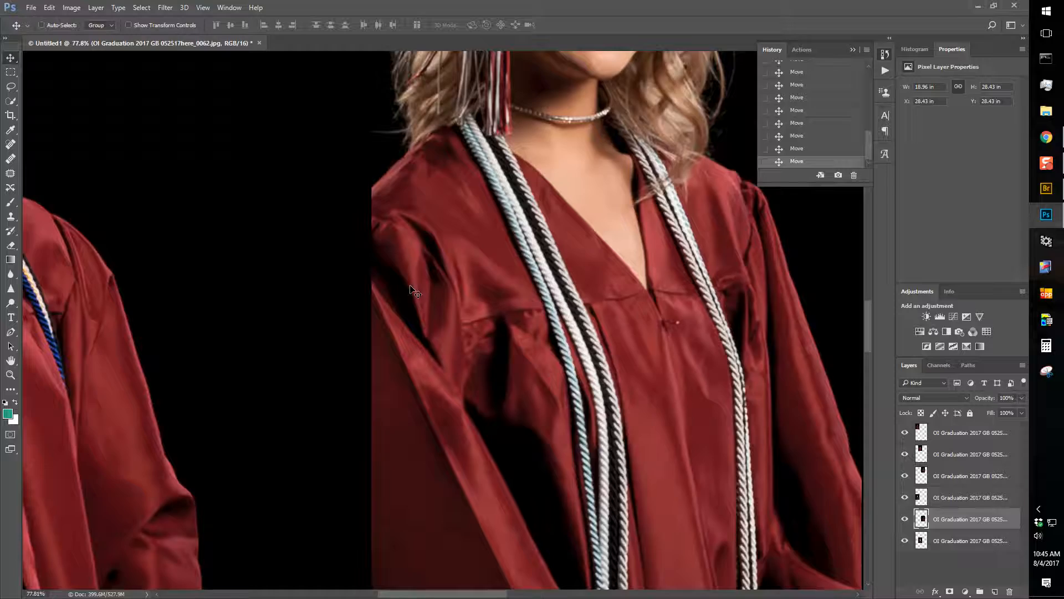
pyautogui.scroll(-4, 410, 295)
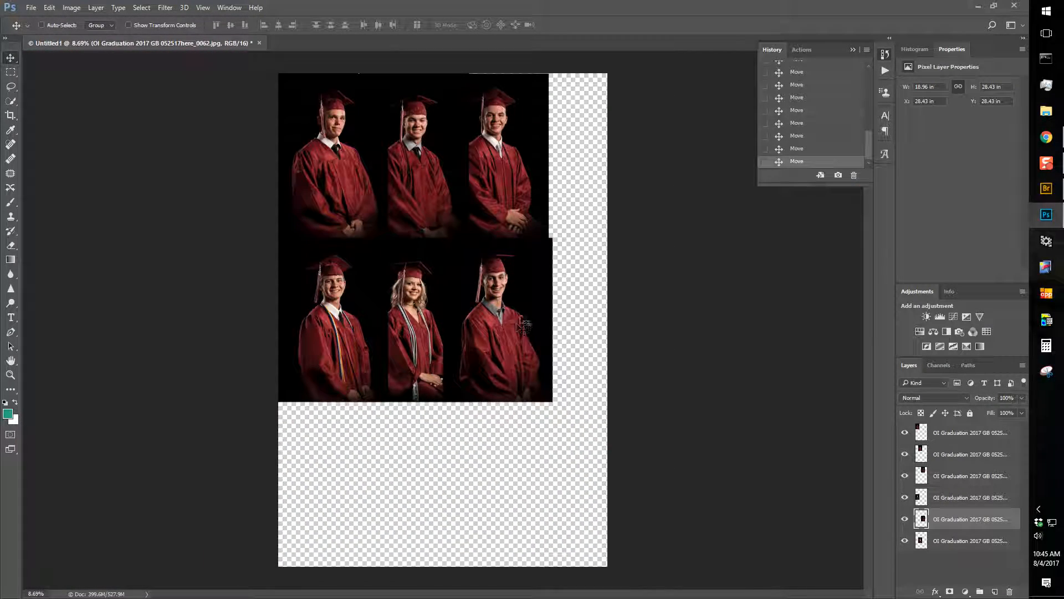
pyautogui.press('ctrl')
pyautogui.moveTo(521, 320); pyautogui.dragTo(517, 320)
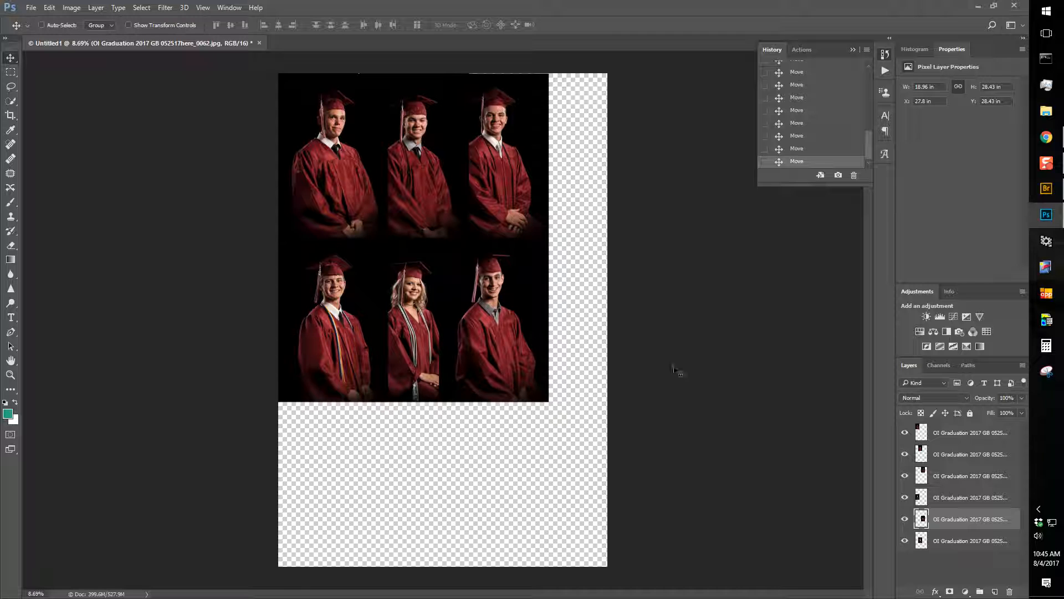
# Step: Select all six portrait layers together, from the topmost to the bottom one
pyautogui.click(971, 440)
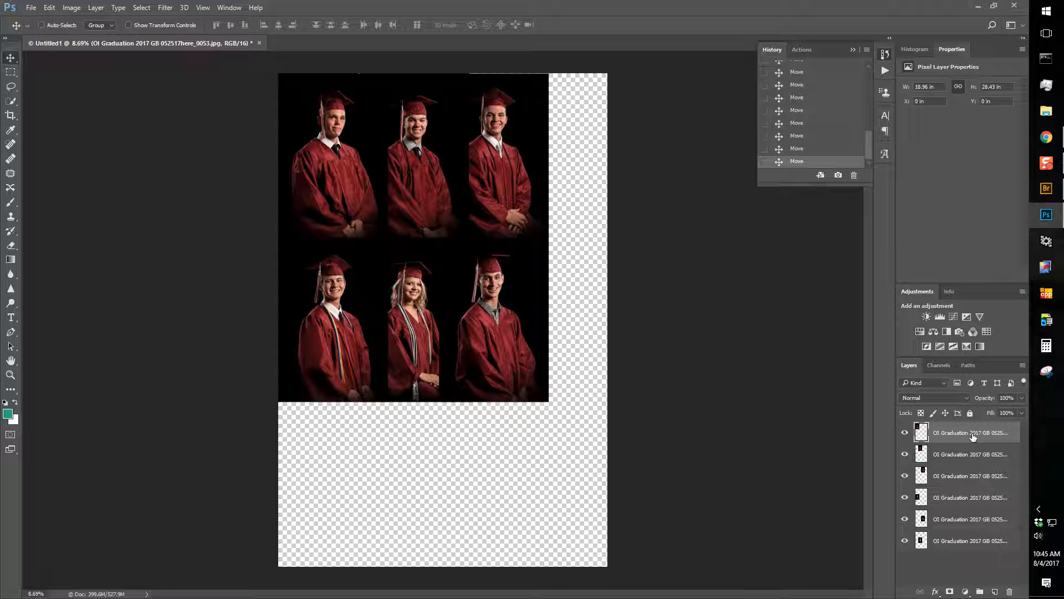
pyautogui.keyDown('shift'); pyautogui.click(979, 542); pyautogui.keyUp('shift')
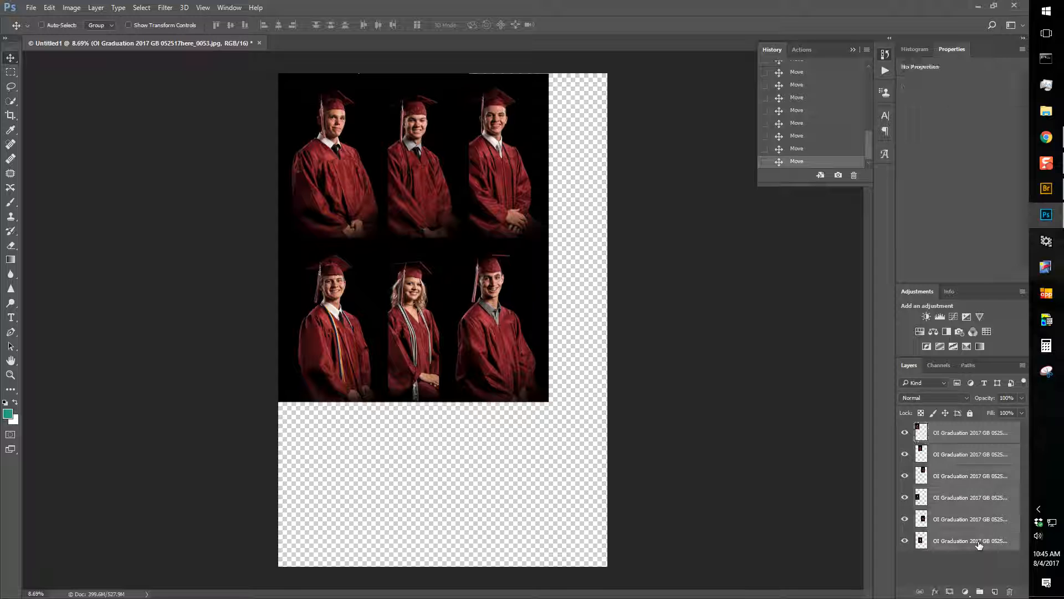
pyautogui.press('ctrl')
pyautogui.press('ctrl')
pyautogui.press('ctrl')
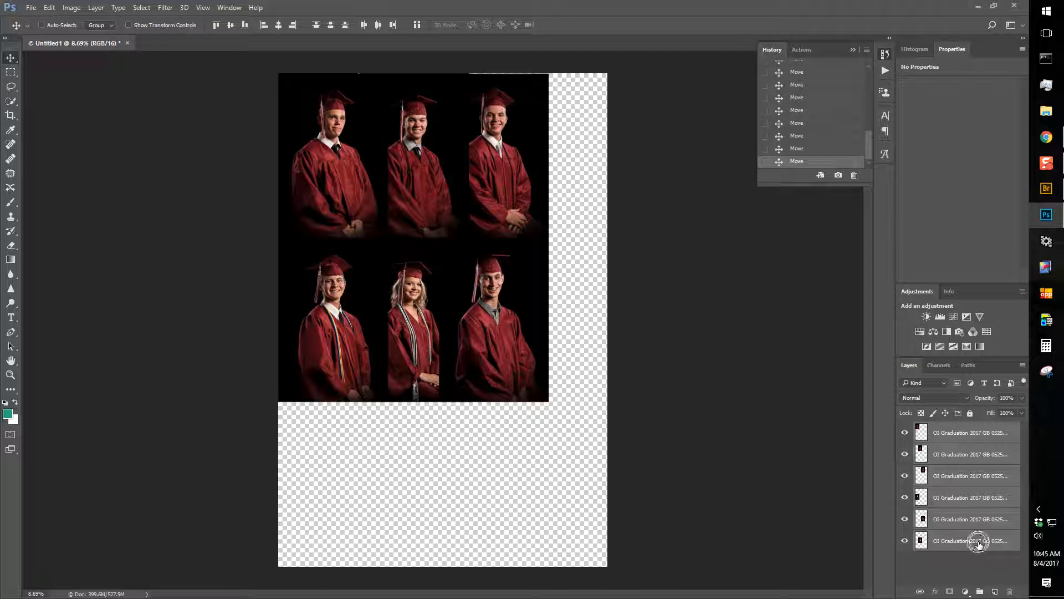
pyautogui.click(970, 437)
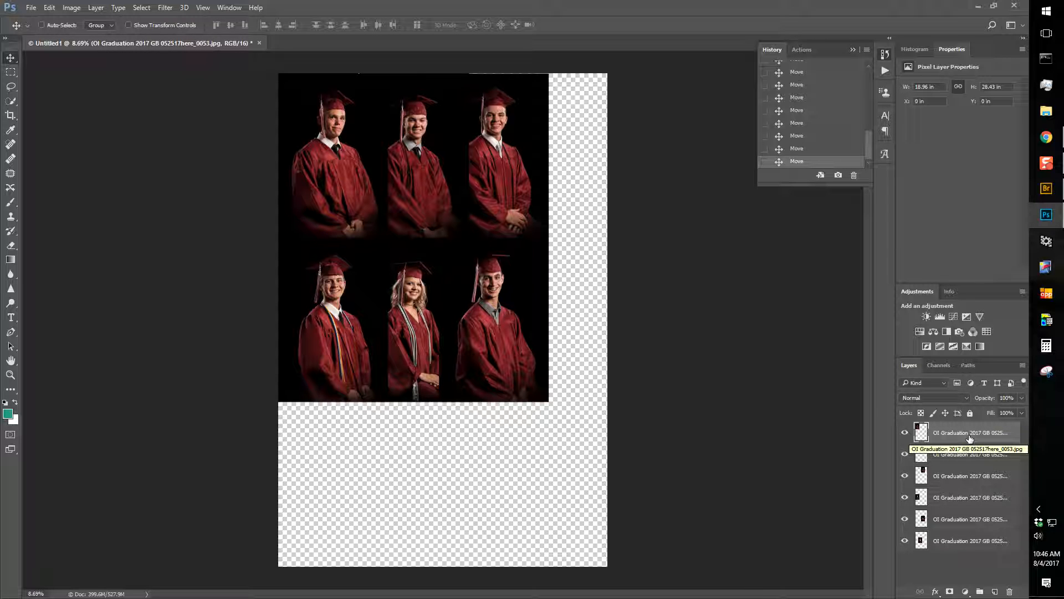
pyautogui.keyDown('shift'); pyautogui.click(982, 546); pyautogui.keyUp('shift')
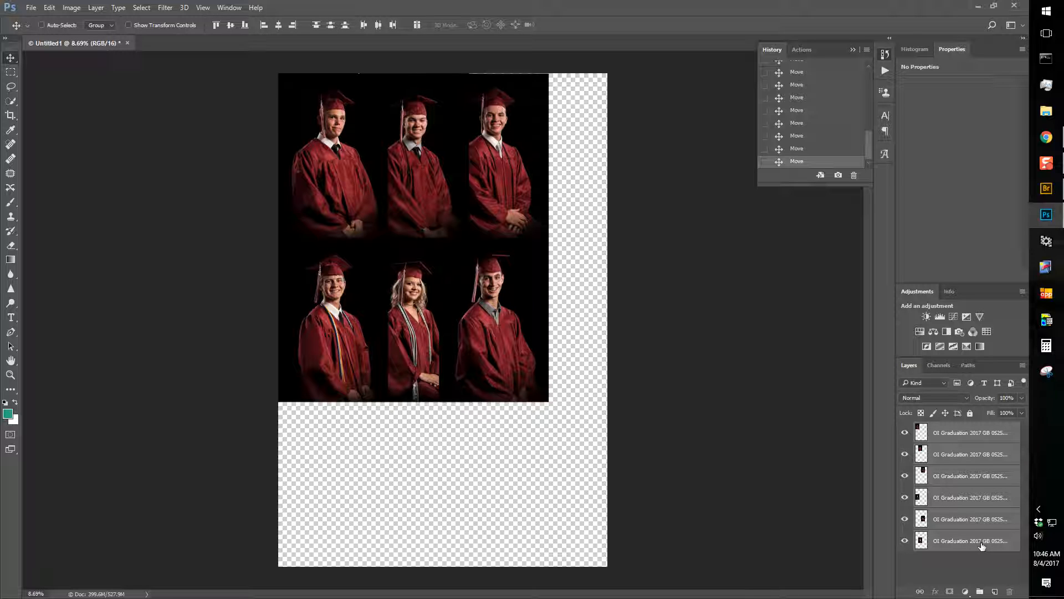
# Step: Set the blending mode of all six selected portrait layers to Lighten
pyautogui.click(968, 397)
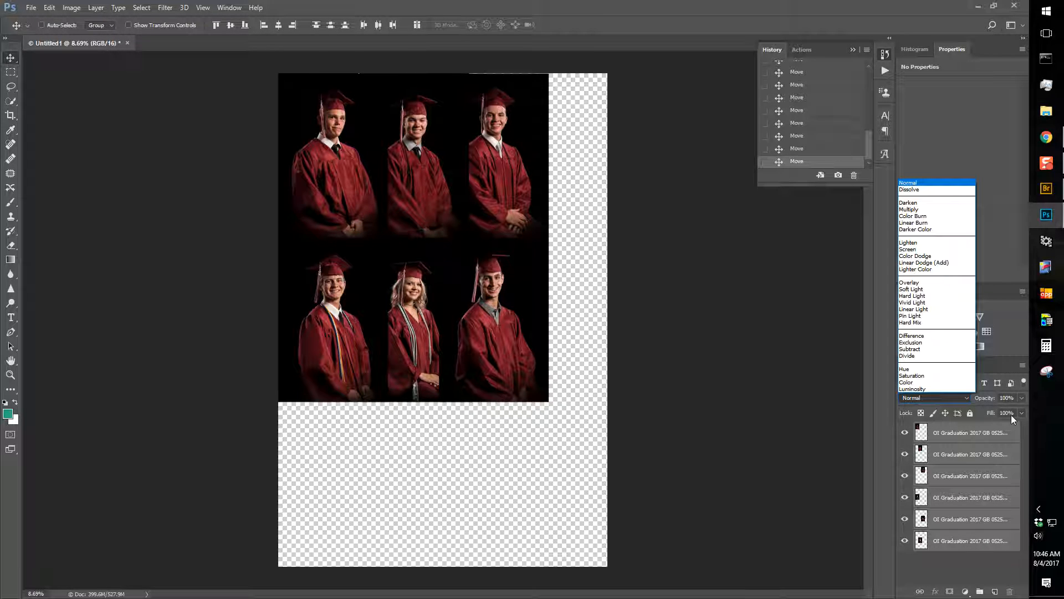
pyautogui.click(965, 399)
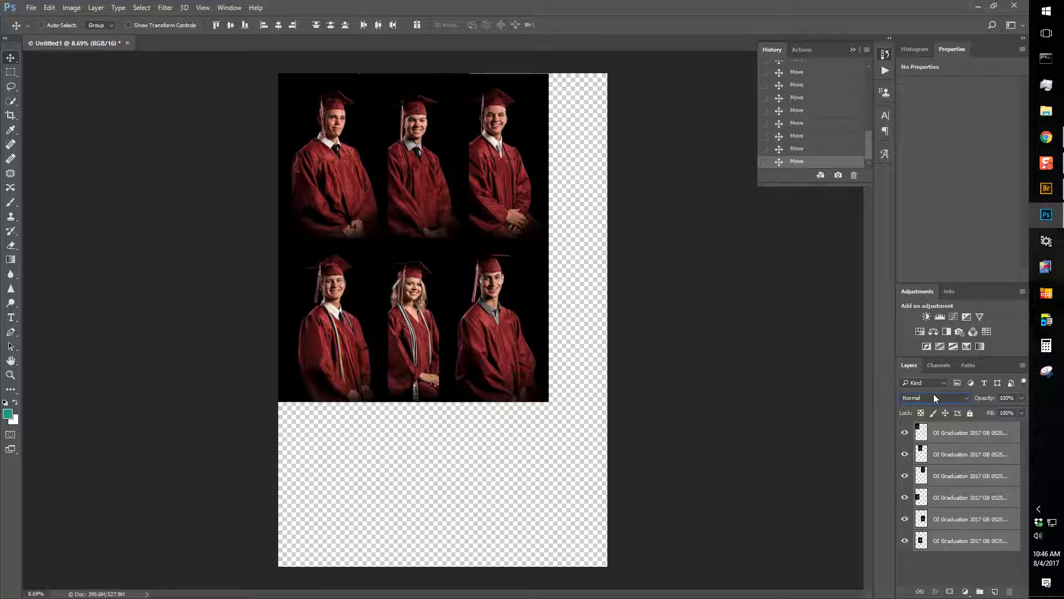
pyautogui.press('ctrl')
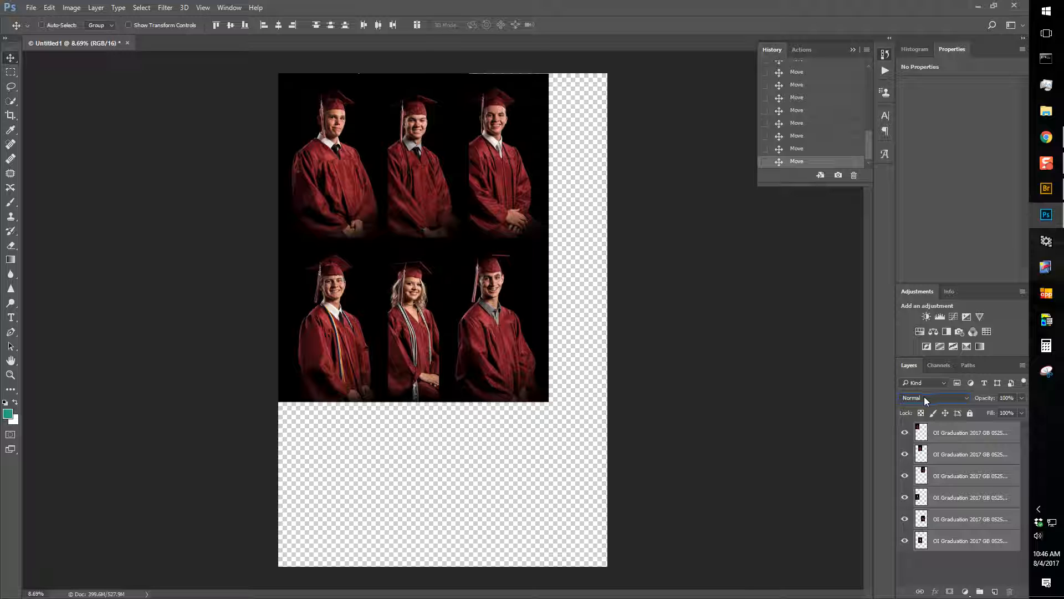
pyautogui.press('ctrl')
pyautogui.click(943, 398)
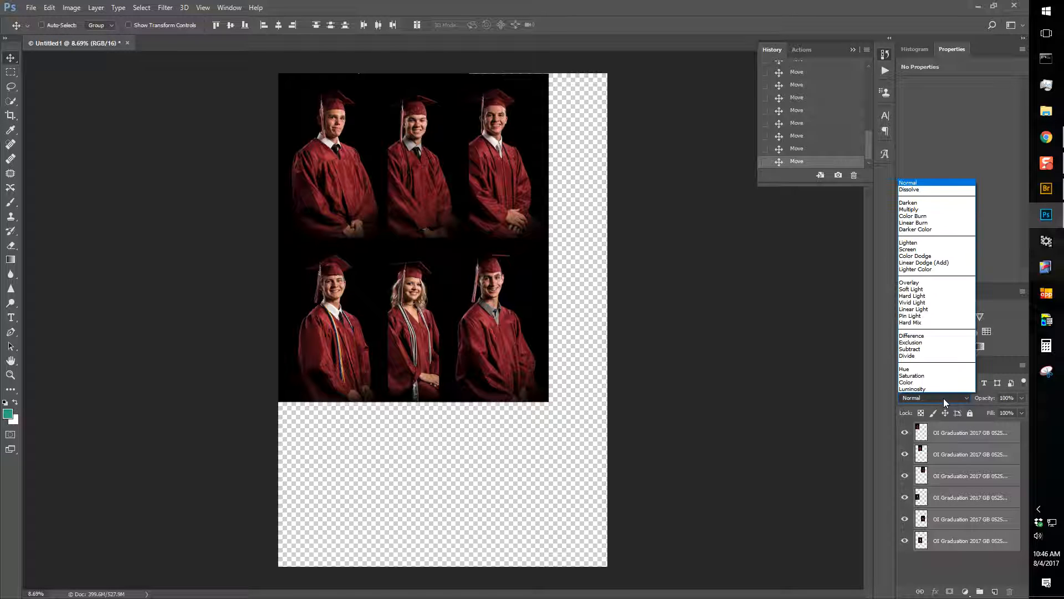
pyautogui.click(907, 245)
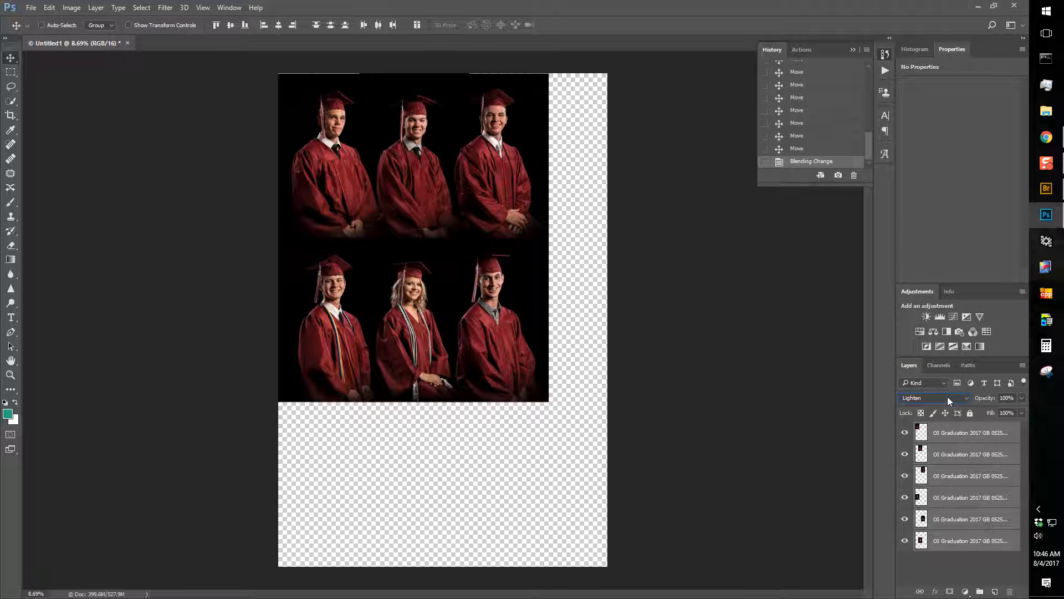
# Step: Undo and reapply the Lighten blending repeatedly to compare the whole composite with and without it
pyautogui.hotkey('ctrl', 'z')
pyautogui.hotkey('ctrl', 'z')
pyautogui.hotkey('ctrl', 'z')
pyautogui.hotkey('ctrl', 'z')
pyautogui.hotkey('ctrl', 'z')
pyautogui.hotkey('ctrl', 'z')
pyautogui.hotkey('ctrl', 'z')
pyautogui.hotkey('ctrl', 'z')
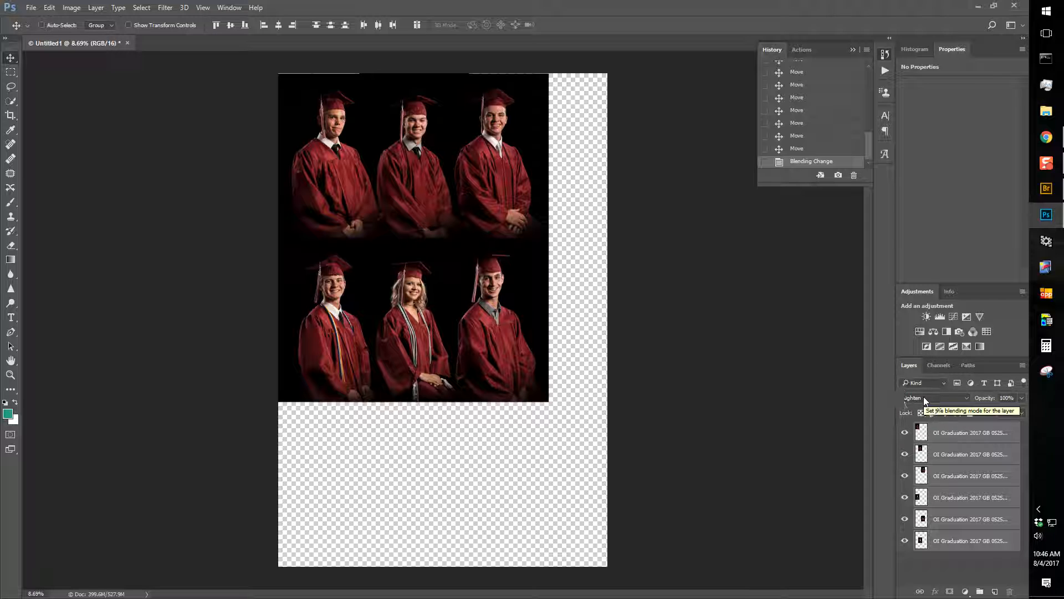
pyautogui.hotkey('ctrl', 'z')
pyautogui.hotkey('ctrl', 'z')
pyautogui.hotkey('ctrl', 'z')
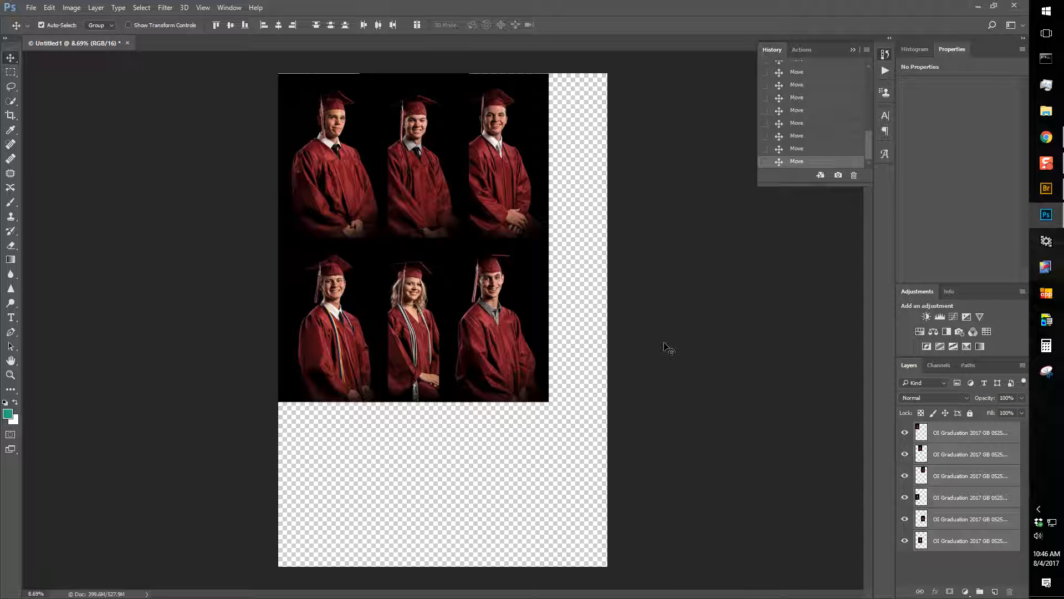
pyautogui.hotkey('ctrl', 'z')
# Step: Compare the top row's overlapping gown edges up close with the Lighten blending undone and reapplied
pyautogui.scroll(5, 438, 340)
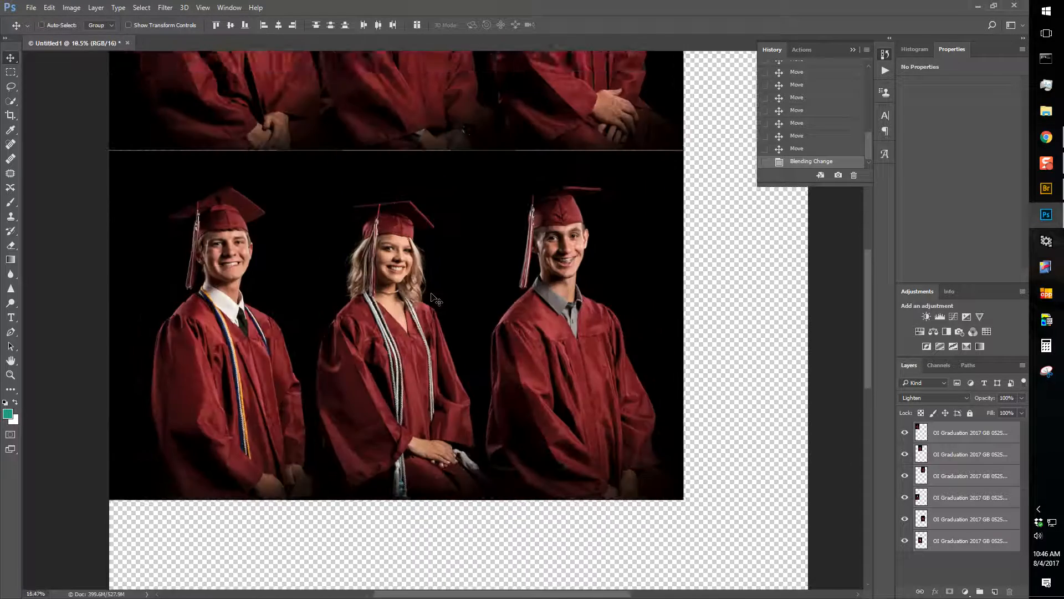
pyautogui.moveTo(435, 304); pyautogui.dragTo(558, 531)
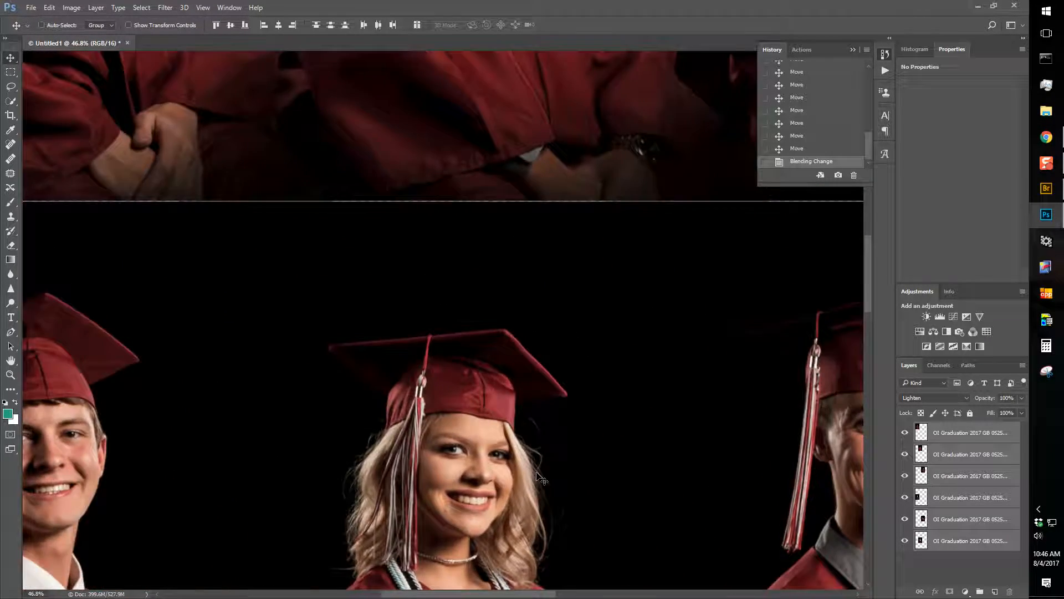
pyautogui.scroll(-2, 543, 481)
pyautogui.scroll(3, 540, 388)
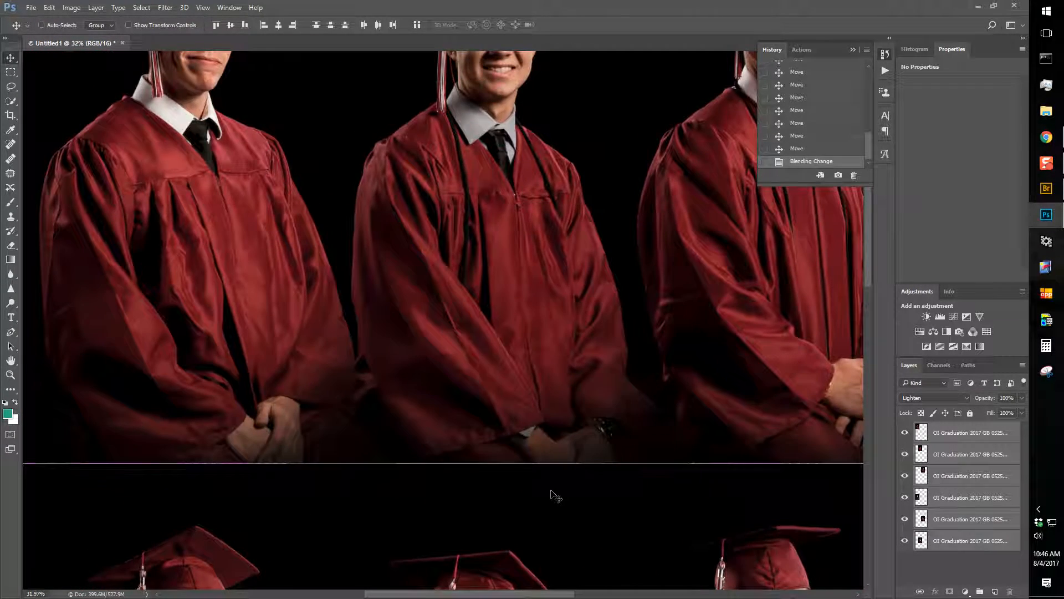
pyautogui.press('ctrl')
pyautogui.hotkey('ctrl', 'z')
pyautogui.hotkey('ctrl', 'z')
pyautogui.hotkey('ctrl', 'z')
pyautogui.hotkey('ctrl', 'z')
pyautogui.hotkey('ctrl', 'z')
pyautogui.hotkey('ctrl', 'z')
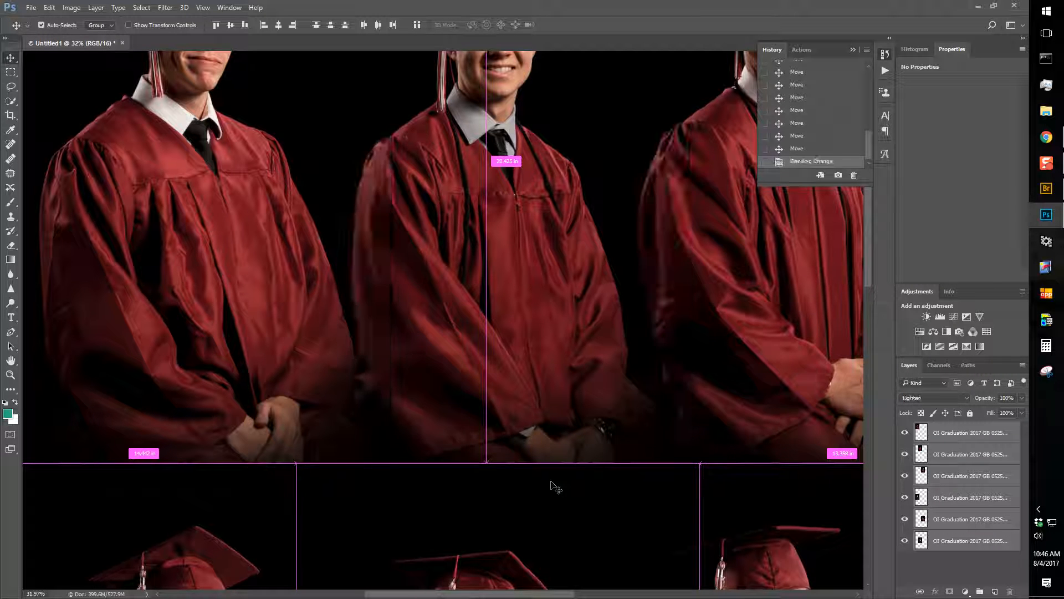
pyautogui.hotkey('ctrl', 'z')
pyautogui.hotkey('ctrl', 'z')
pyautogui.hotkey('ctrl', 'z')
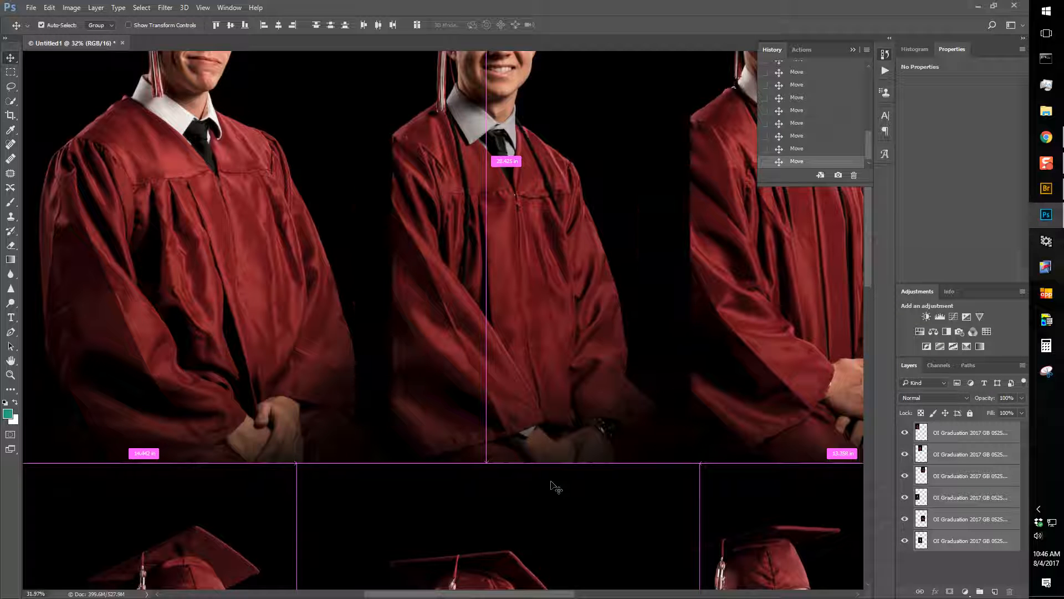
pyautogui.hotkey('ctrl', 'z')
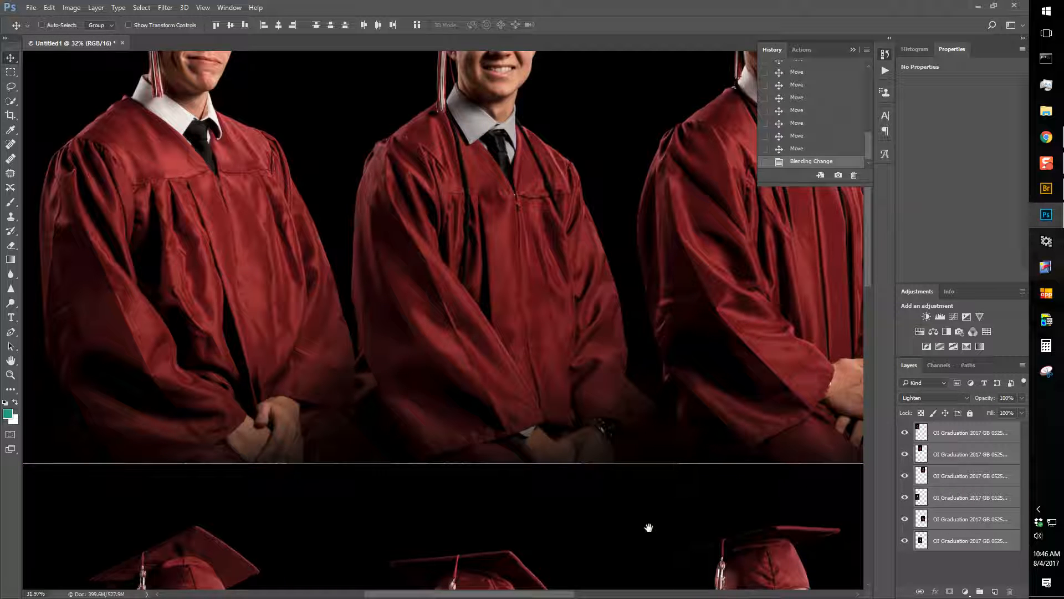
# Step: Examine the gown overlaps in both rows, especially between the top row's first two graduates
pyautogui.scroll(-10, 654, 534)
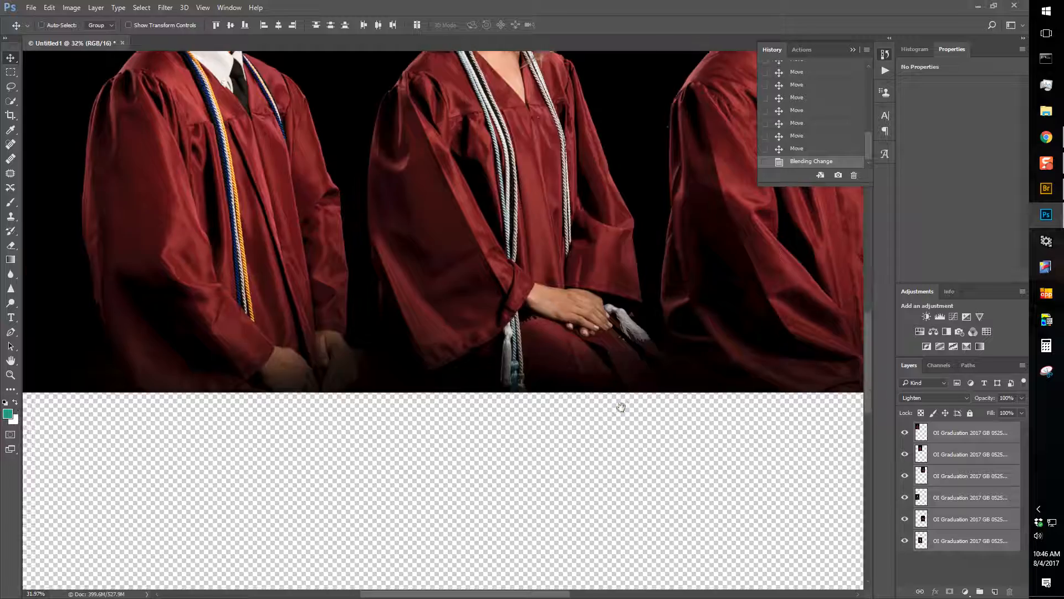
pyautogui.scroll(20, 621, 407)
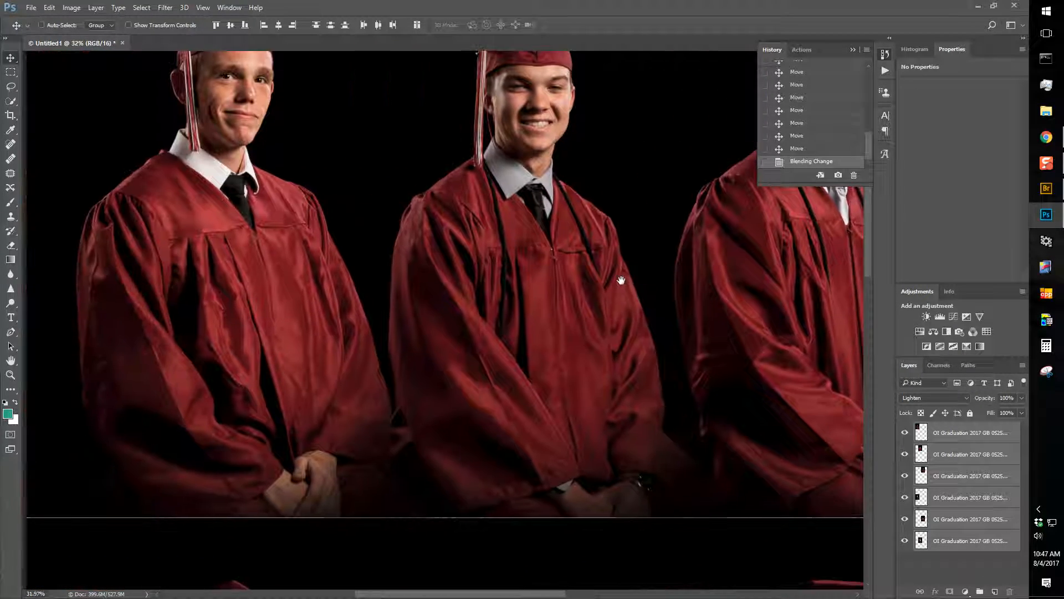
pyautogui.moveTo(621, 280); pyautogui.dragTo(580, 326)
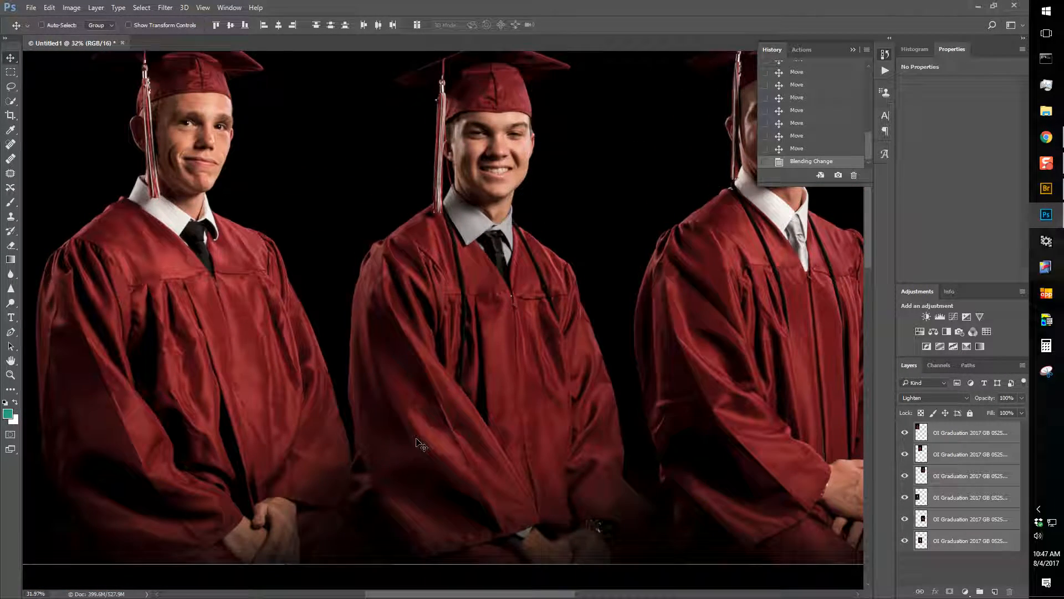
pyautogui.scroll(10, 422, 443)
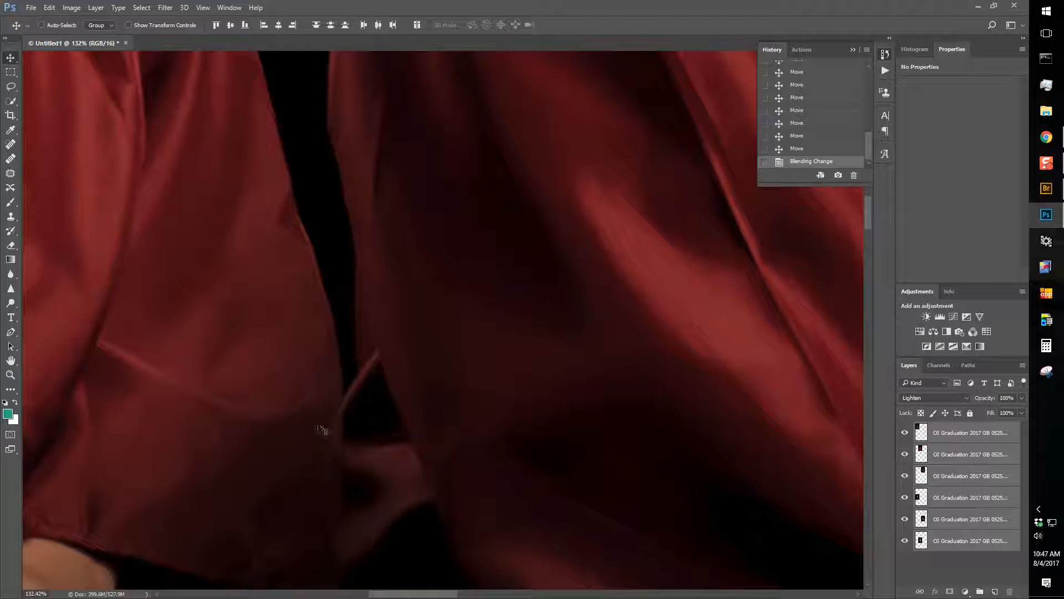
pyautogui.scroll(-2, 409, 413)
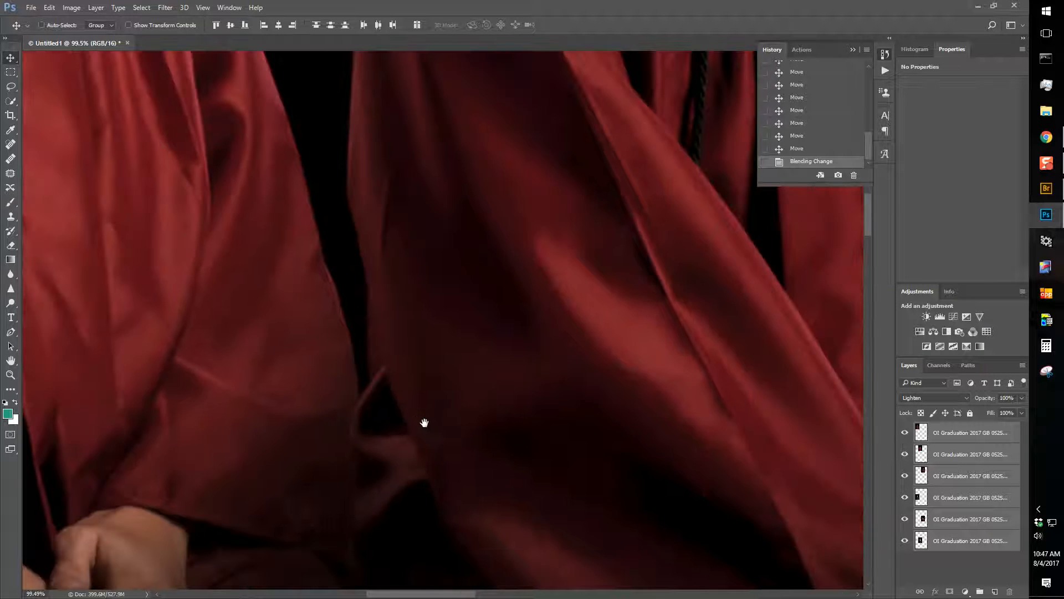
pyautogui.moveTo(423, 422); pyautogui.dragTo(485, 209)
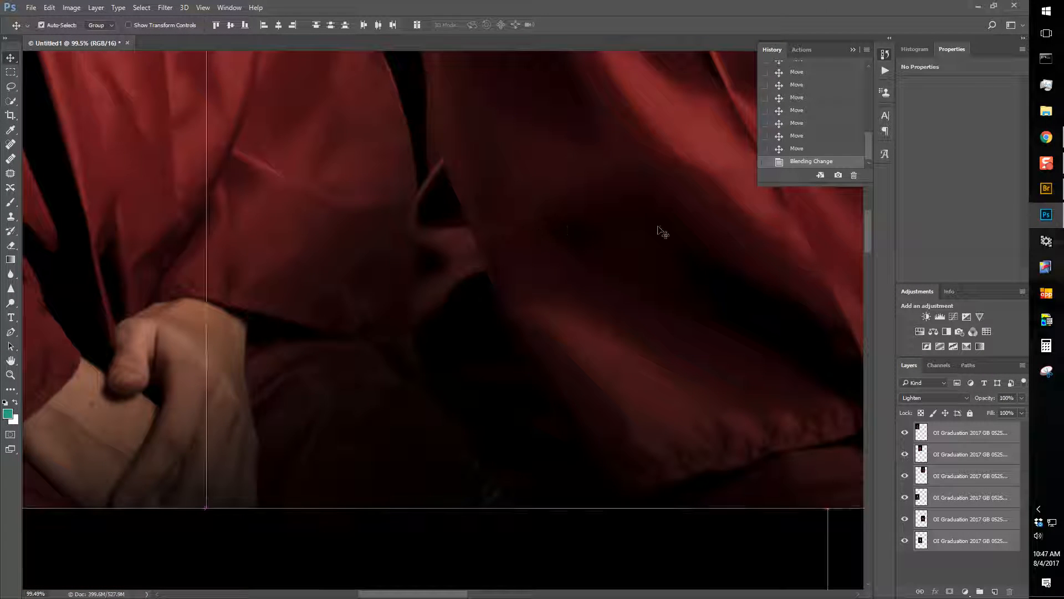
pyautogui.moveTo(599, 236)
pyautogui.mouseDown()
pyautogui.moveTo(613, 226)
pyautogui.moveTo(601, 236)
pyautogui.mouseUp()
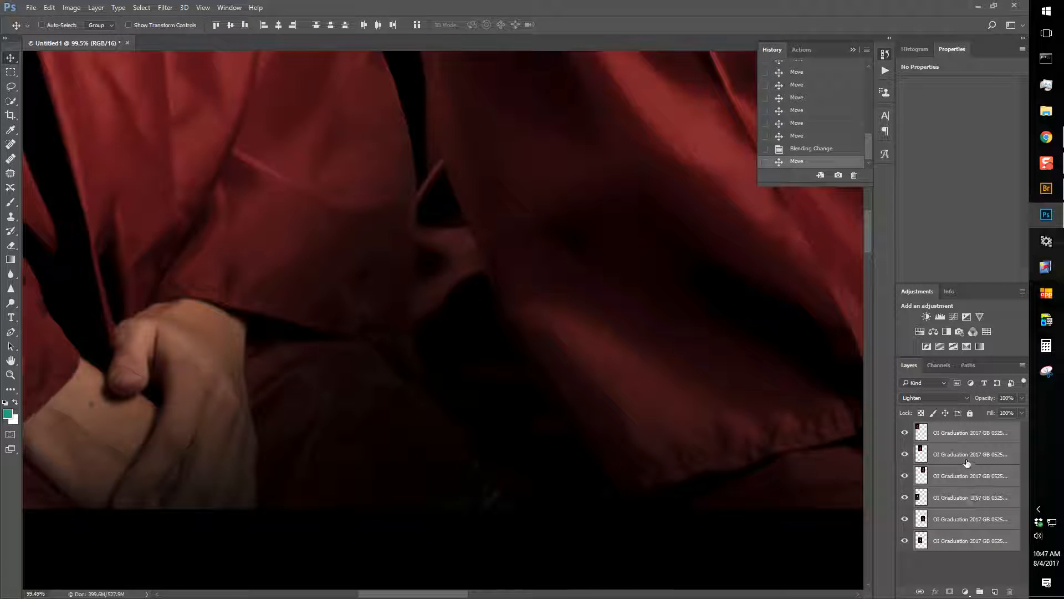
# Step: Select only the top row's middle portrait and shift it slightly right, away from the first graduate's sleeve
pyautogui.scroll(-10, 599, 430)
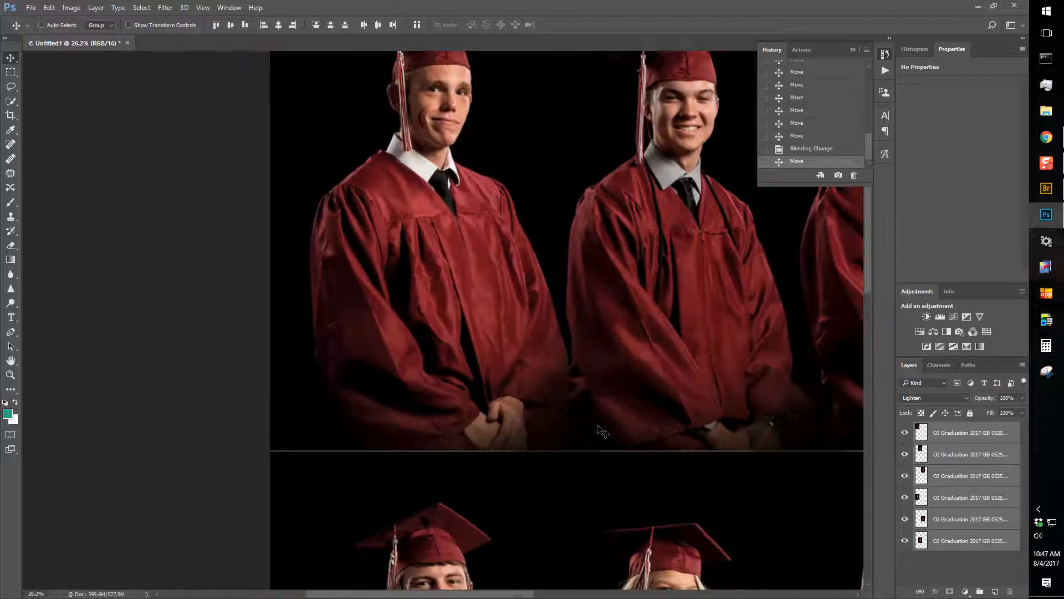
pyautogui.scroll(-3, 598, 429)
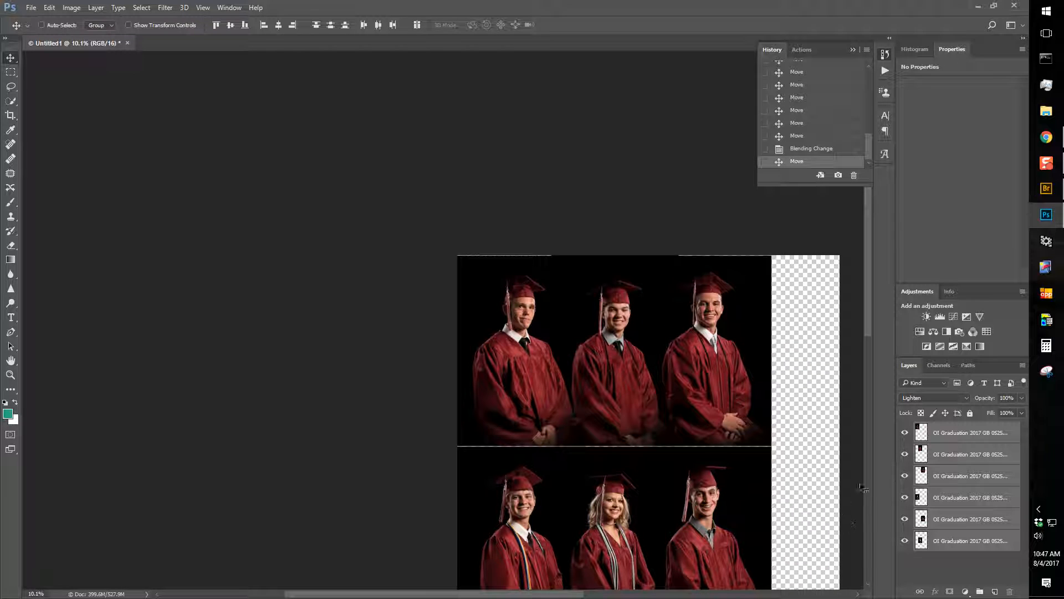
pyautogui.click(954, 434)
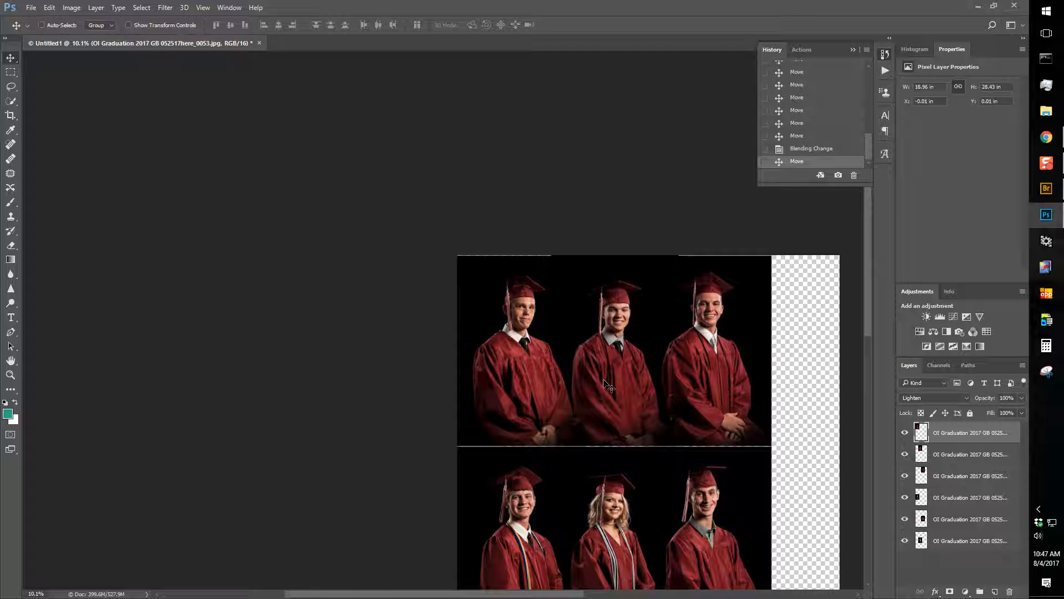
pyautogui.scroll(8, 603, 375)
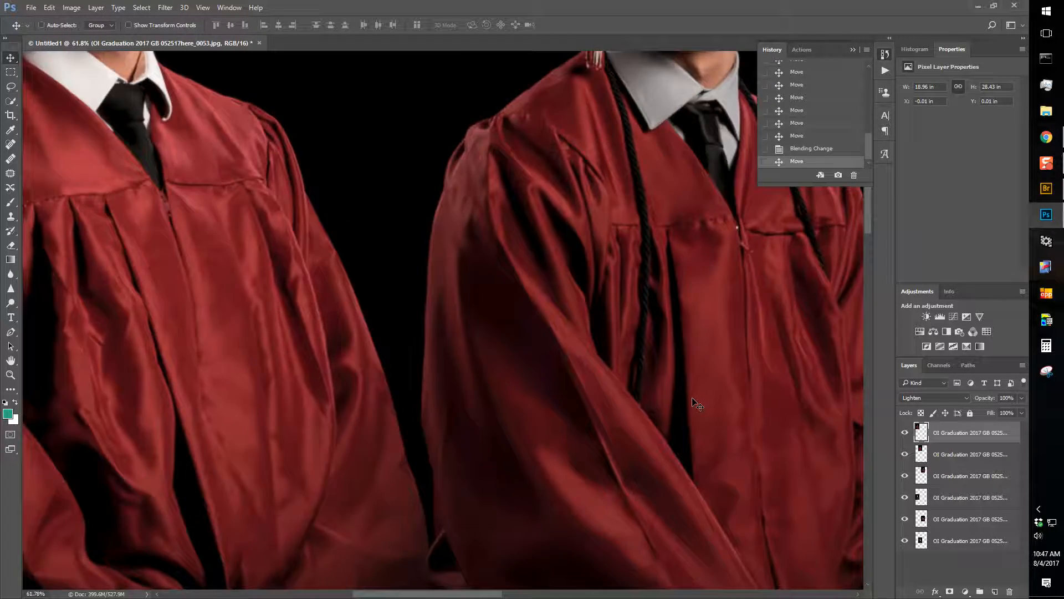
pyautogui.scroll(3, 697, 406)
pyautogui.press('ctrl')
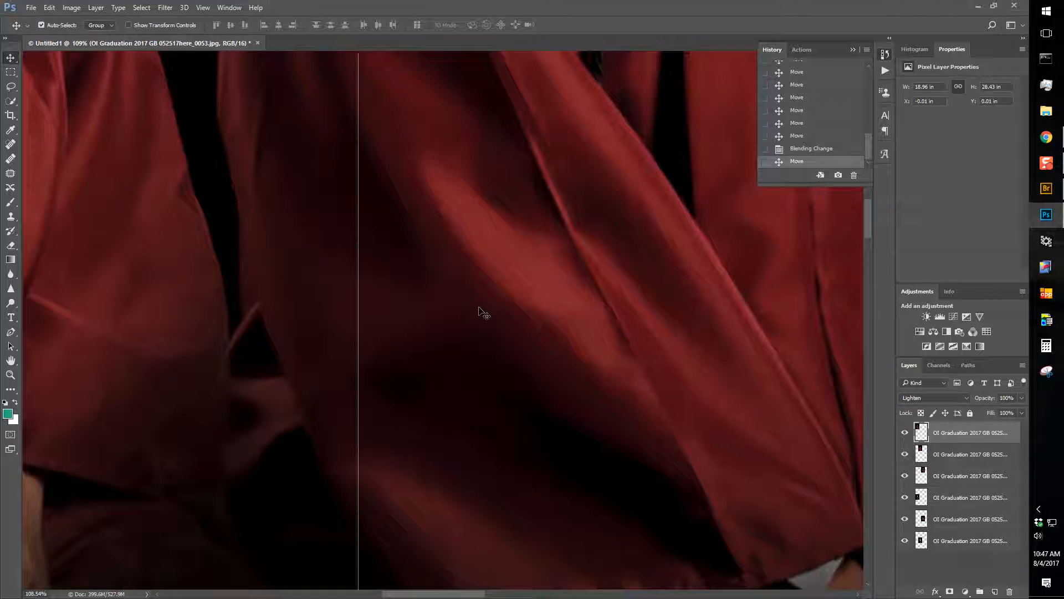
pyautogui.keyDown('ctrl'); pyautogui.click(481, 312); pyautogui.keyUp('ctrl')
pyautogui.moveTo(480, 308); pyautogui.dragTo(504, 306)
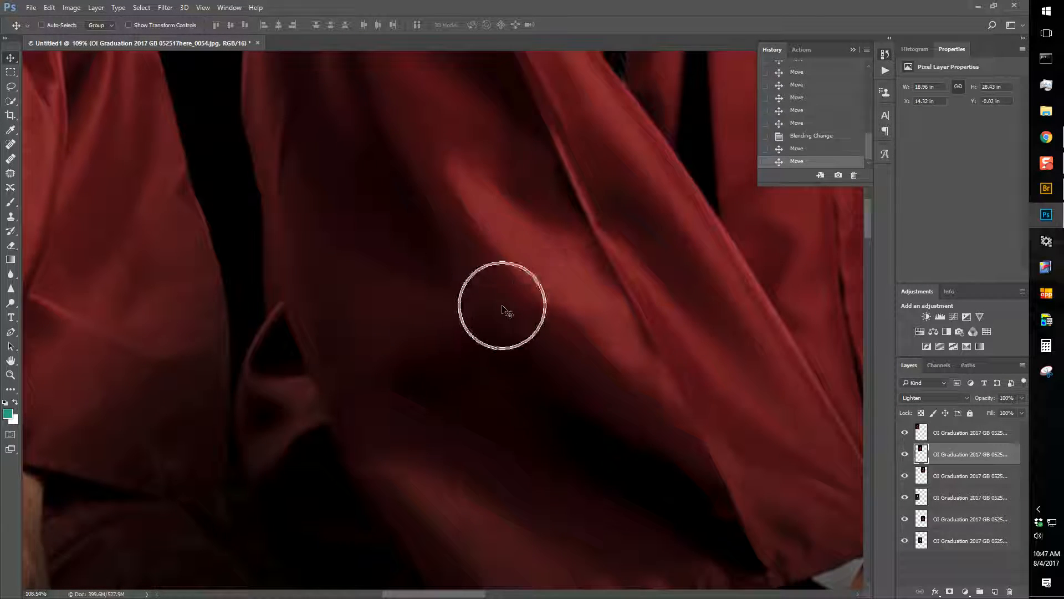
# Step: Shift the top row's right portrait slightly left, closer to the middle graduate's gown
pyautogui.scroll(-5, 504, 306)
pyautogui.scroll(-2, 501, 311)
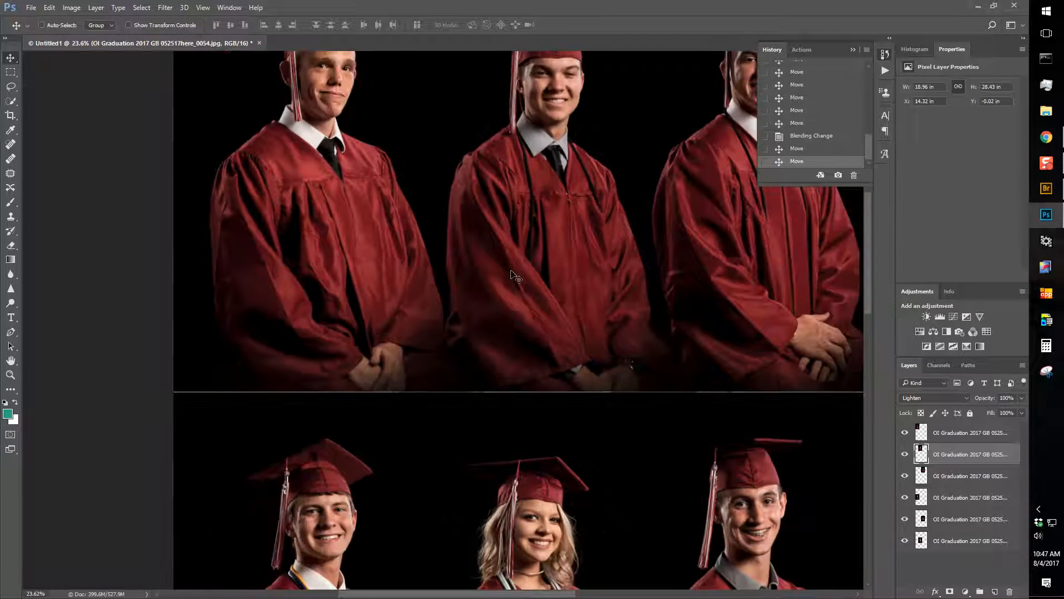
pyautogui.scroll(4, 738, 308)
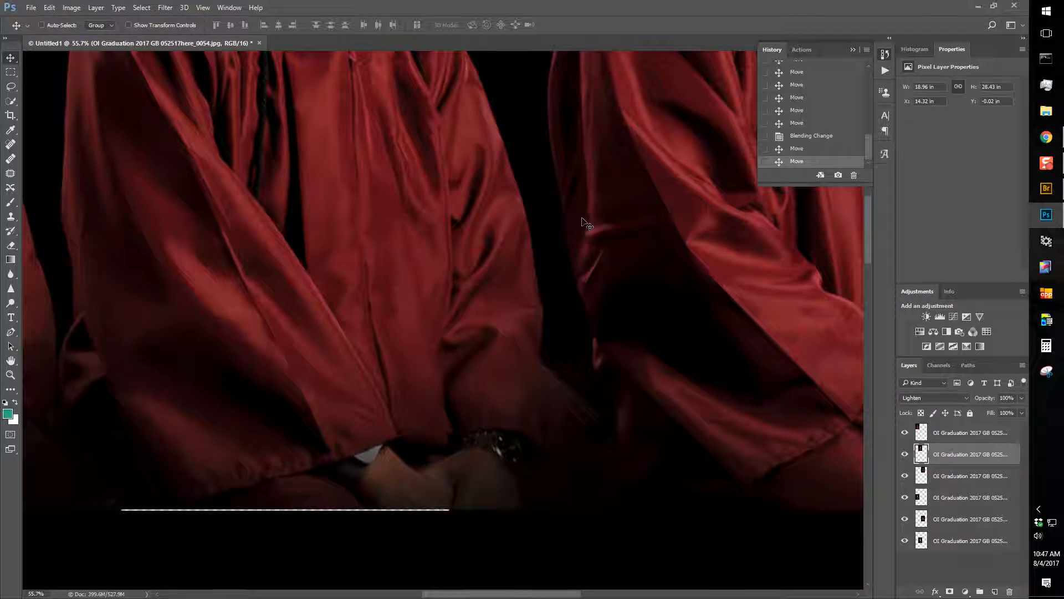
pyautogui.scroll(3, 586, 224)
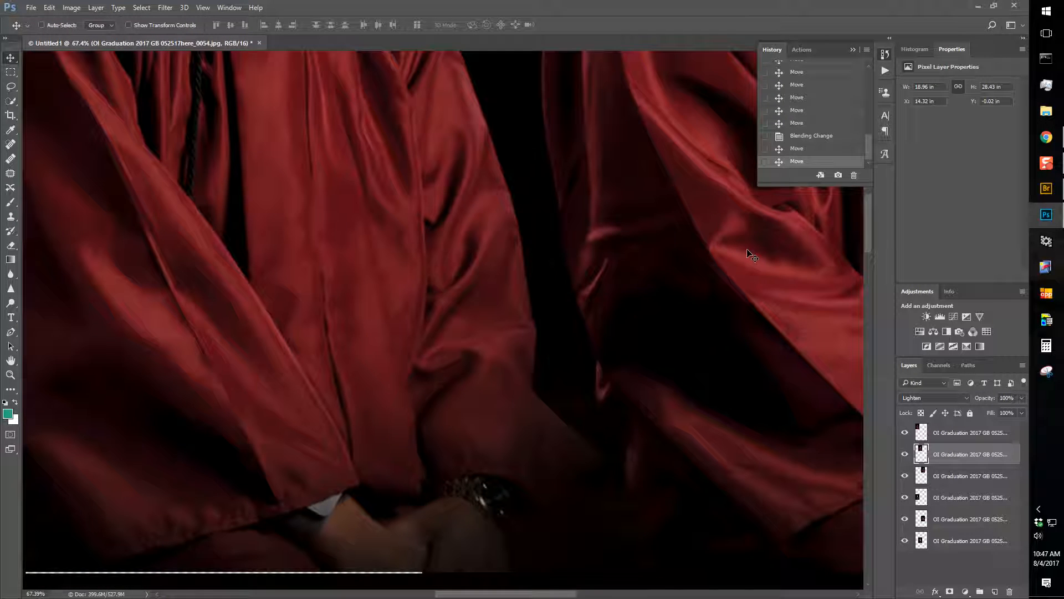
pyautogui.moveTo(761, 268); pyautogui.dragTo(725, 266)
pyautogui.scroll(-6, 730, 272)
pyautogui.scroll(-5, 730, 271)
pyautogui.scroll(4, 625, 471)
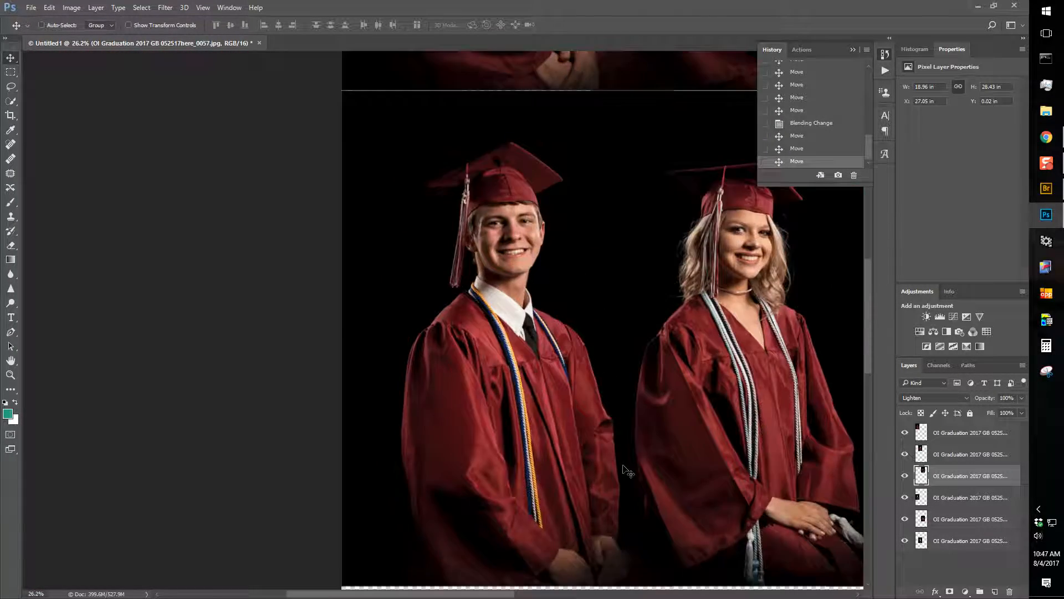
# Step: Shift the woman's portrait in the second row left so her gown sits closer to the first graduate's sleeve
pyautogui.scroll(5, 625, 471)
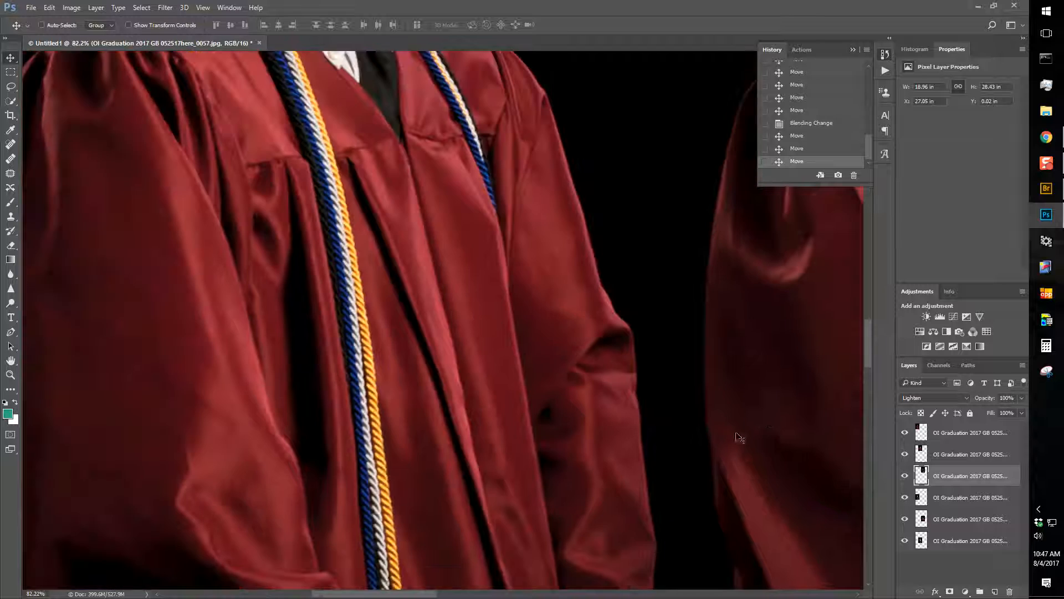
pyautogui.moveTo(737, 437); pyautogui.dragTo(376, 257)
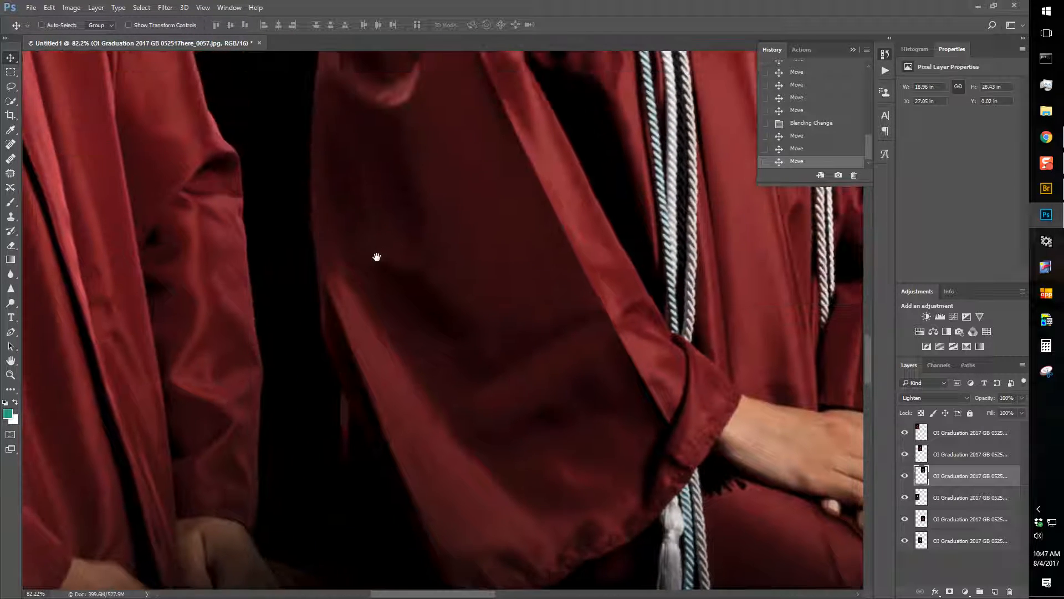
pyautogui.keyDown('ctrl'); pyautogui.click(484, 257); pyautogui.keyUp('ctrl')
pyautogui.moveTo(512, 257); pyautogui.dragTo(446, 261)
pyautogui.scroll(-3, 507, 274)
pyautogui.scroll(-3, 502, 269)
pyautogui.scroll(-2, 537, 243)
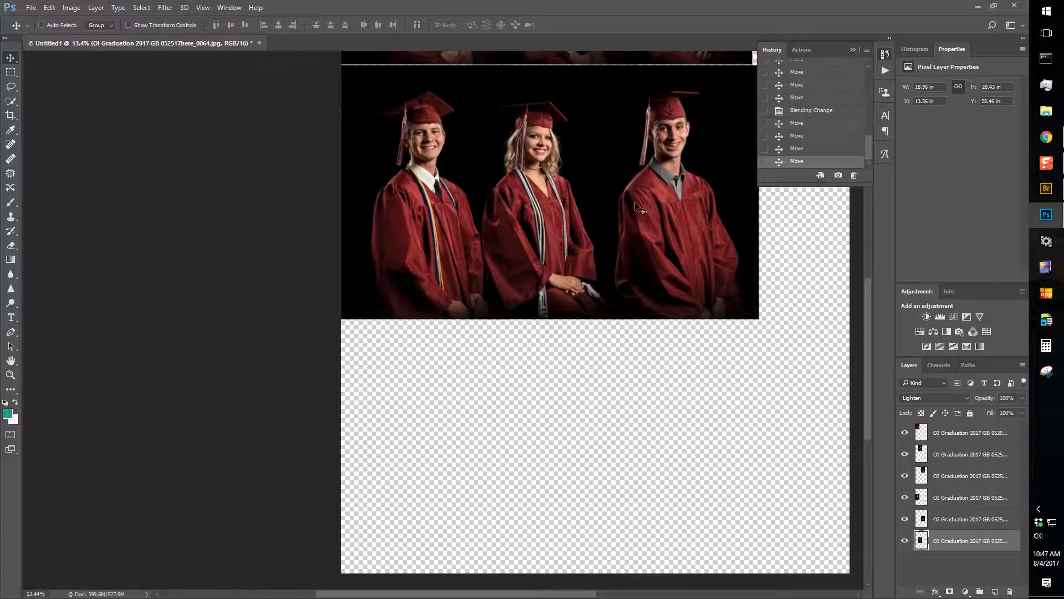
# Step: Shift the second row's right portrait left toward the woman, and nudge the woman's portrait slightly upward
pyautogui.scroll(3, 631, 210)
pyautogui.keyDown('ctrl'); pyautogui.click(649, 299); pyautogui.keyUp('ctrl')
pyautogui.moveTo(650, 299); pyautogui.dragTo(534, 292)
pyautogui.hscroll(-5, 577, 301)
pyautogui.click(540, 301)
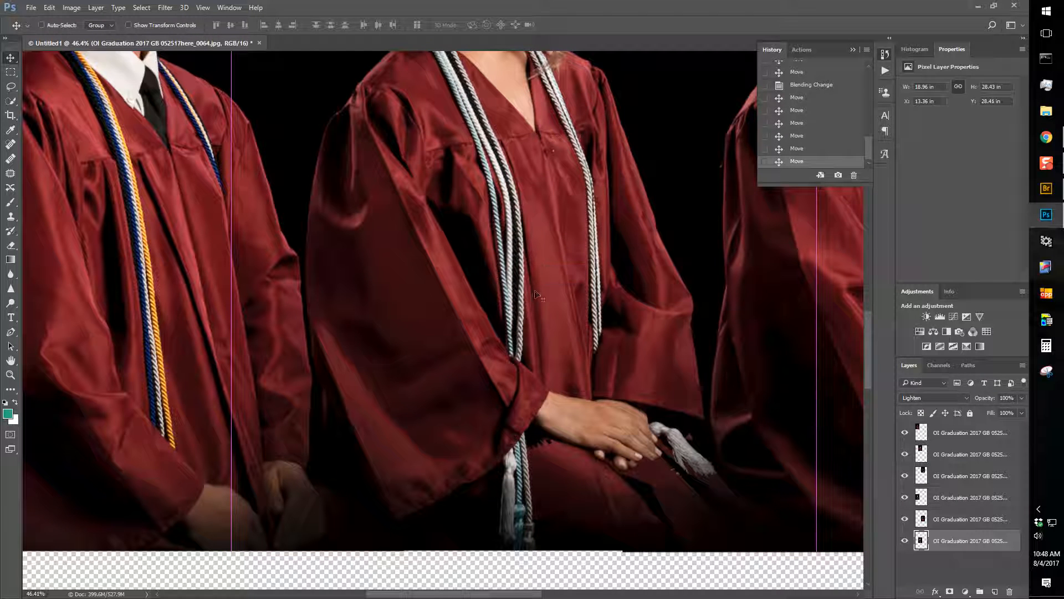
# Step: Fine-tune the second row's right portrait slightly further left, keeping it level with the woman's portrait
pyautogui.keyDown('ctrl'); pyautogui.click(837, 331); pyautogui.keyUp('ctrl')
pyautogui.moveTo(841, 331); pyautogui.dragTo(825, 356)
pyautogui.scroll(-4, 576, 266)
pyautogui.moveTo(576, 278); pyautogui.dragTo(562, 320)
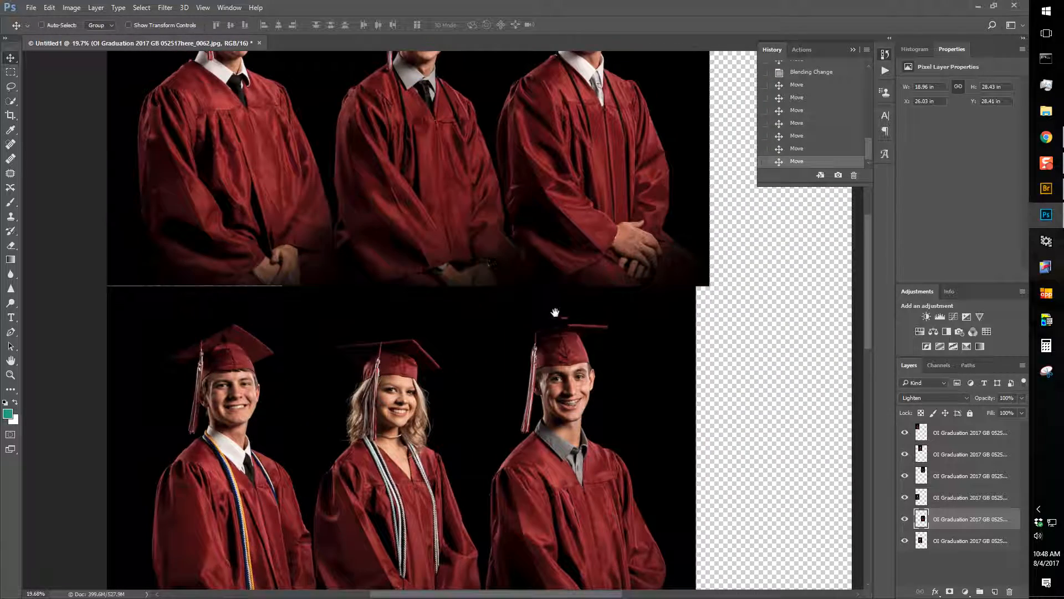
# Step: Examine the seam between the two portrait rows and the overall spacing of the six graduates
pyautogui.moveTo(535, 277); pyautogui.dragTo(502, 386)
pyautogui.scroll(-2, 498, 380)
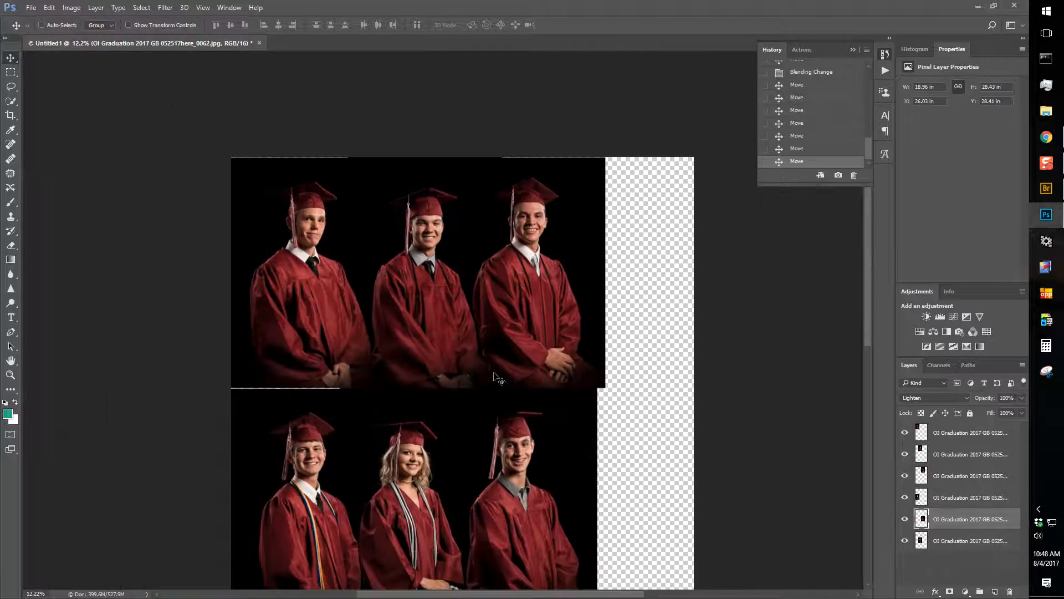
pyautogui.scroll(3, 495, 386)
pyautogui.scroll(3, 493, 385)
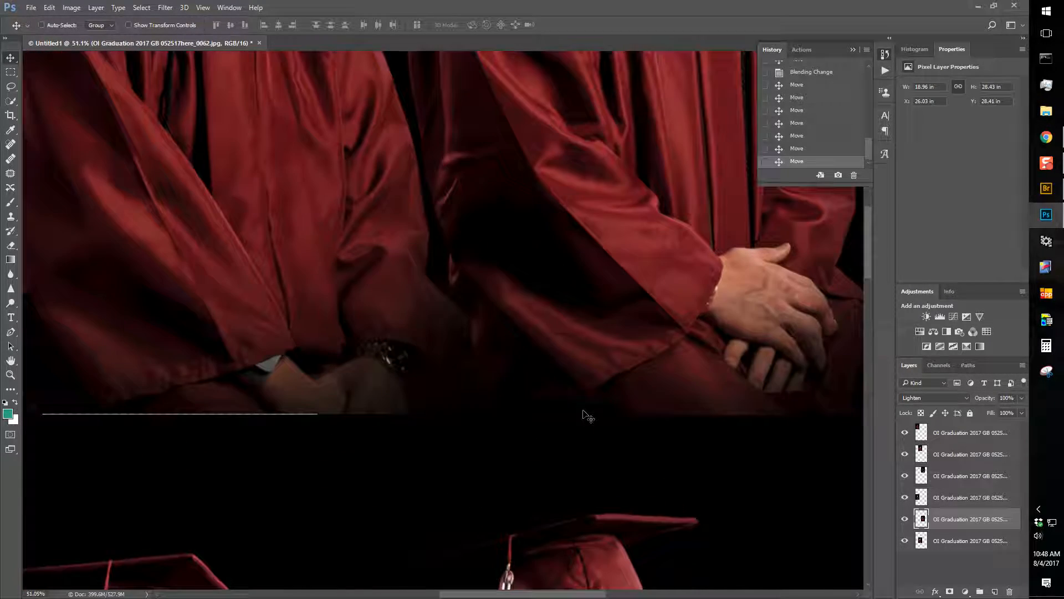
pyautogui.scroll(-2, 620, 417)
pyautogui.scroll(-3, 621, 418)
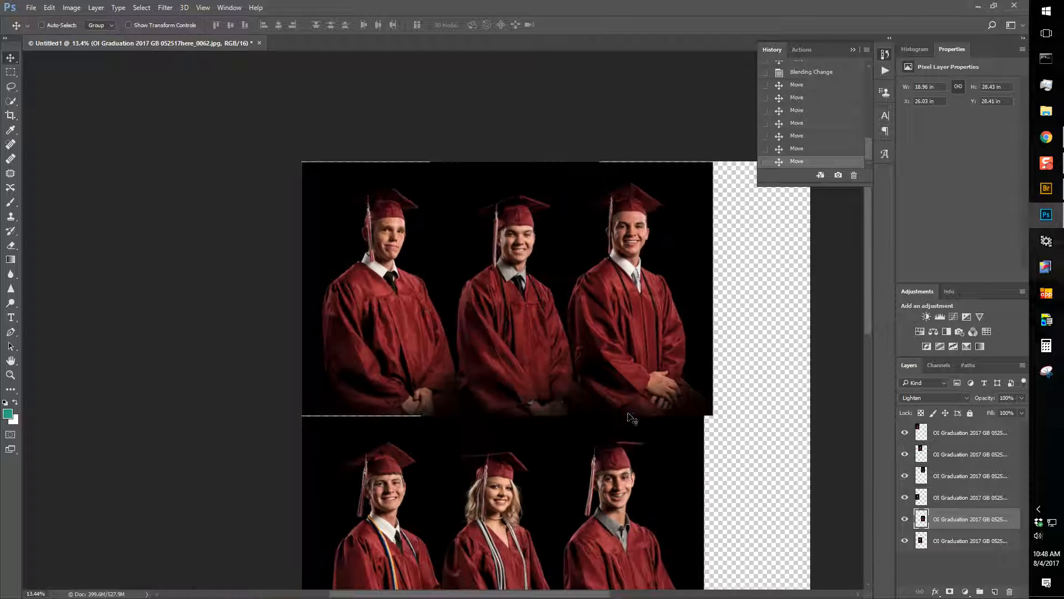
pyautogui.scroll(-2, 725, 409)
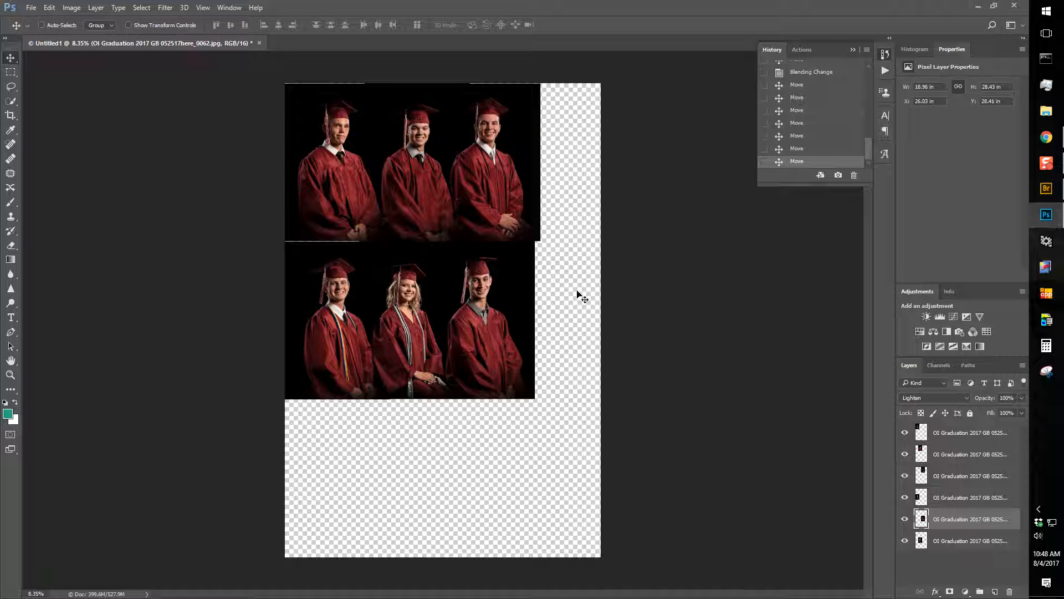
pyautogui.scroll(5, 432, 275)
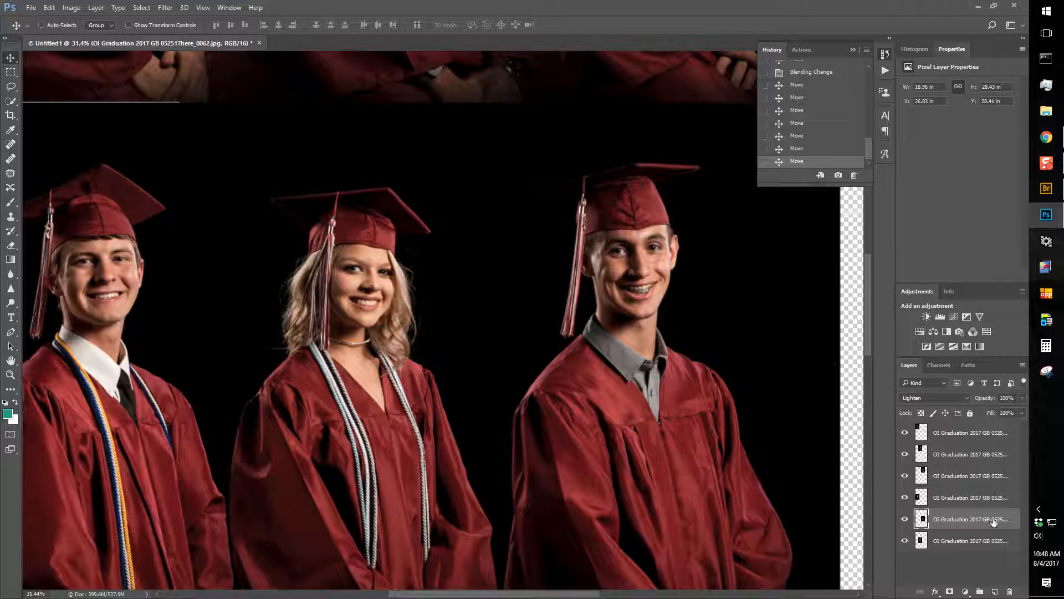
# Step: Add a new empty layer and move it above all the portrait layers
pyautogui.click(991, 541)
pyautogui.click(998, 593)
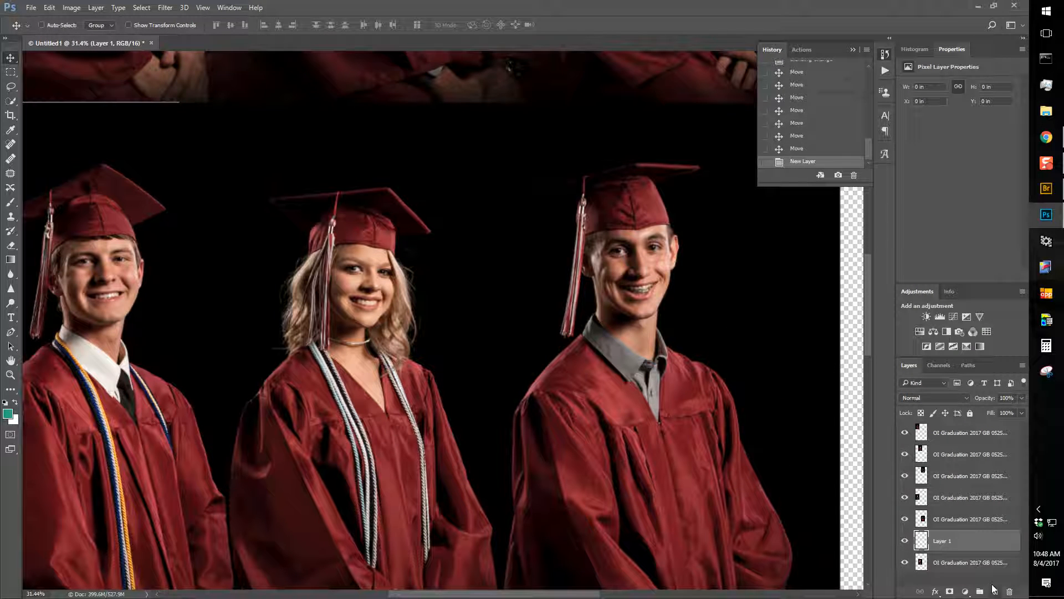
pyautogui.moveTo(962, 545); pyautogui.dragTo(954, 430)
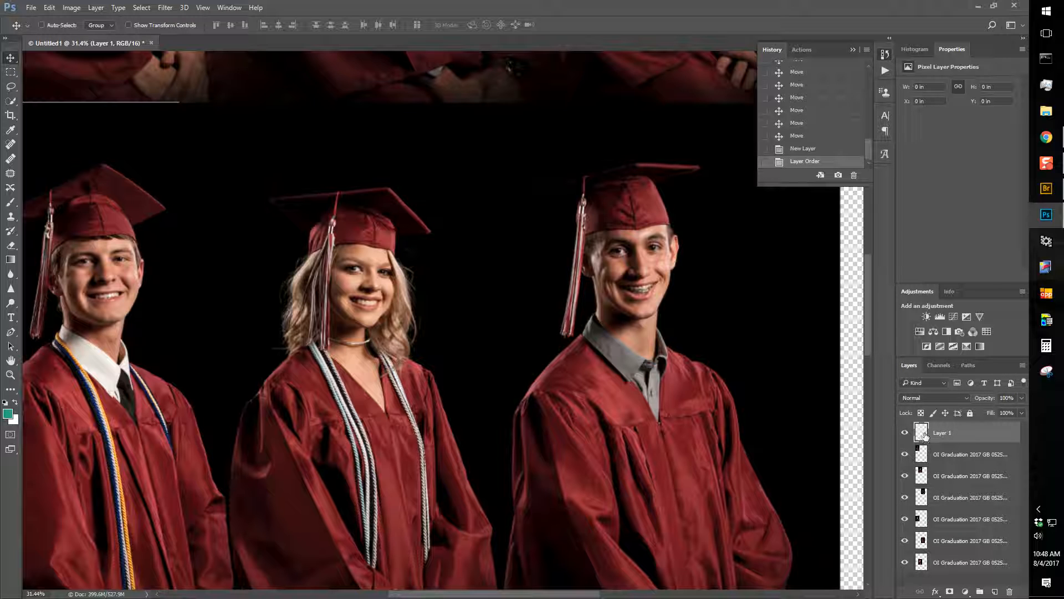
# Step: Select the whole canvas and fill the new layer with Black in Normal mode at 100% opacity
pyautogui.scroll(-14, 670, 465)
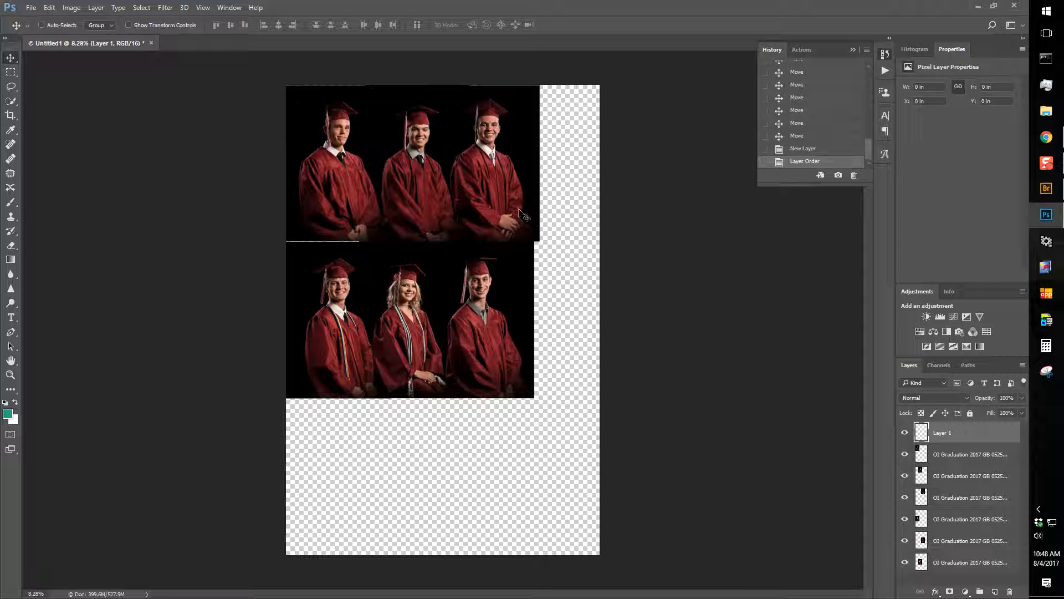
pyautogui.click(10, 73)
pyautogui.moveTo(279, 71); pyautogui.dragTo(638, 571)
pyautogui.rightClick(574, 440)
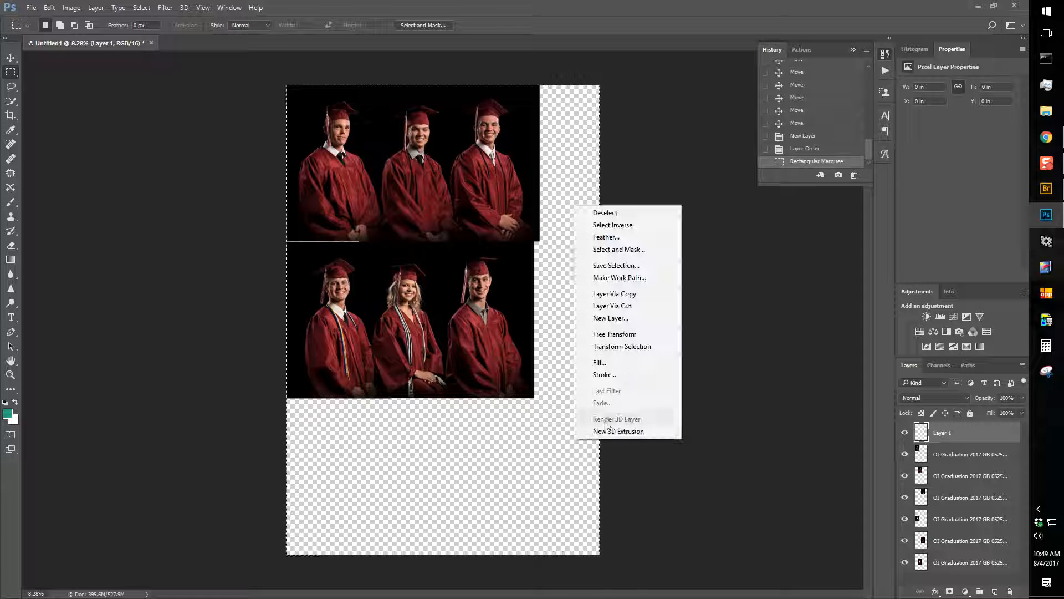
pyautogui.click(612, 363)
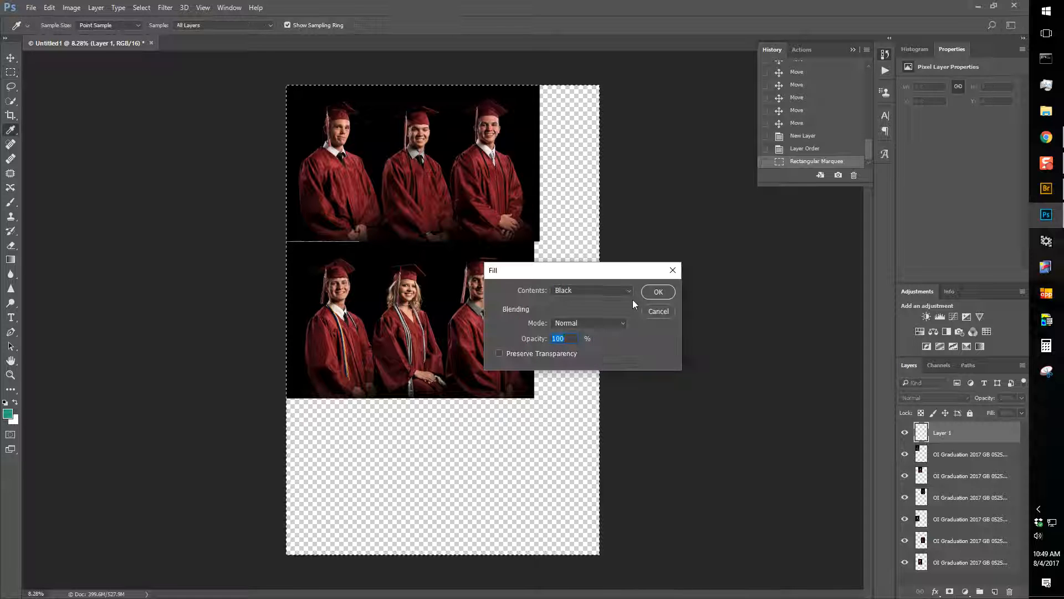
pyautogui.click(609, 289)
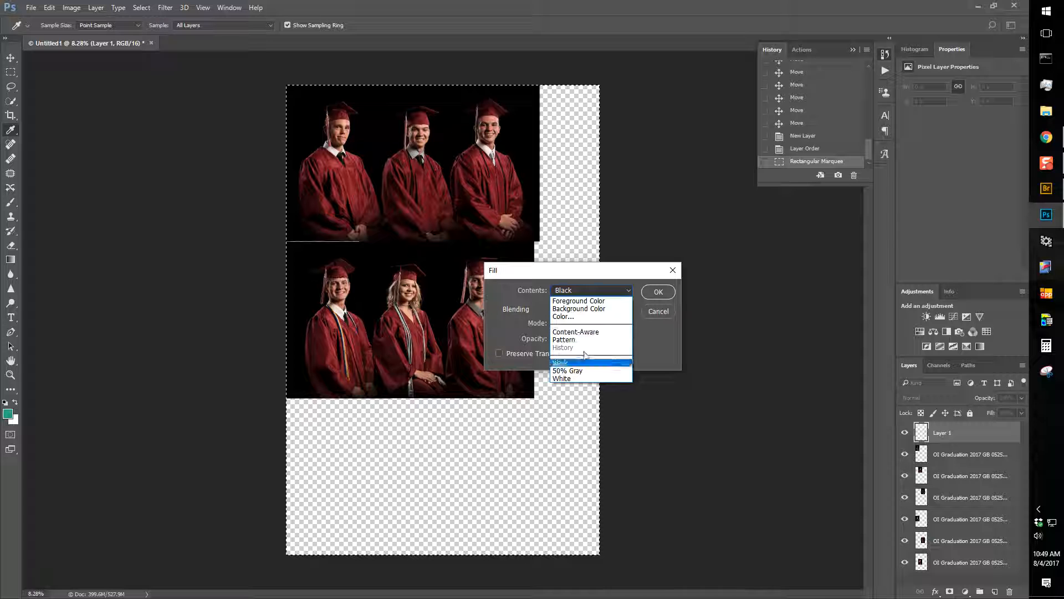
pyautogui.click(563, 361)
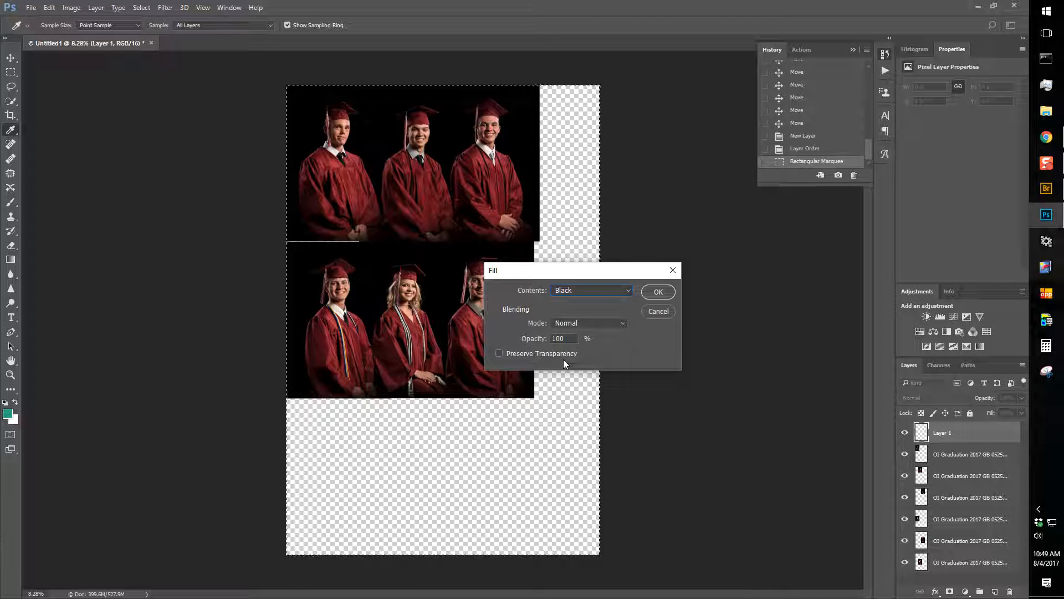
pyautogui.click(657, 291)
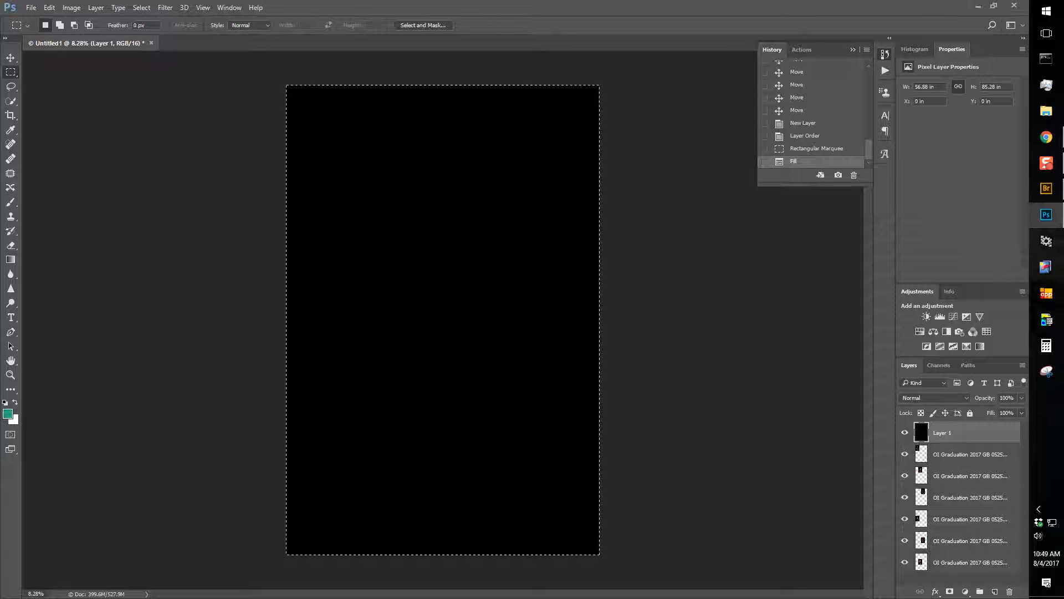
# Step: Add a layer mask to the black layer and invert the mask so it hides the fill
pyautogui.press('ctrl')
pyautogui.press('ctrl')
pyautogui.press('ctrl')
pyautogui.press('ctrl')
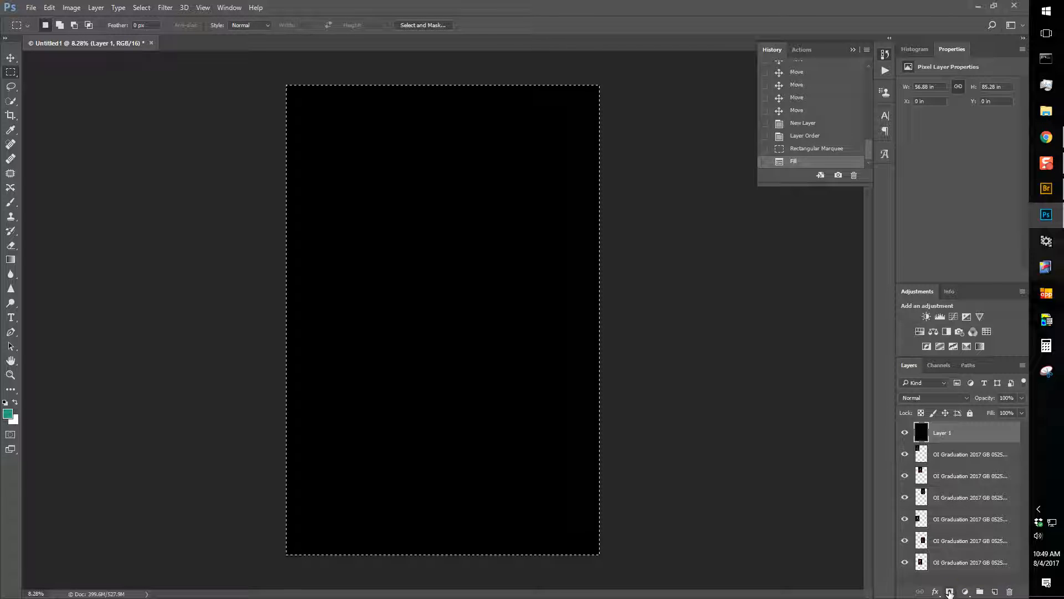
pyautogui.click(950, 592)
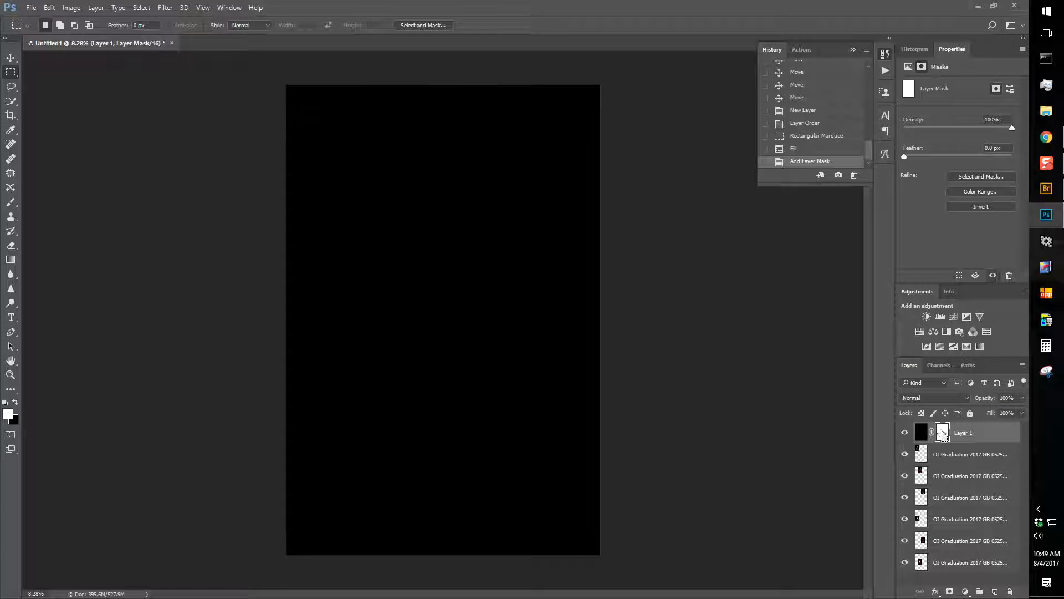
pyautogui.hotkey('ctrl', 'i')
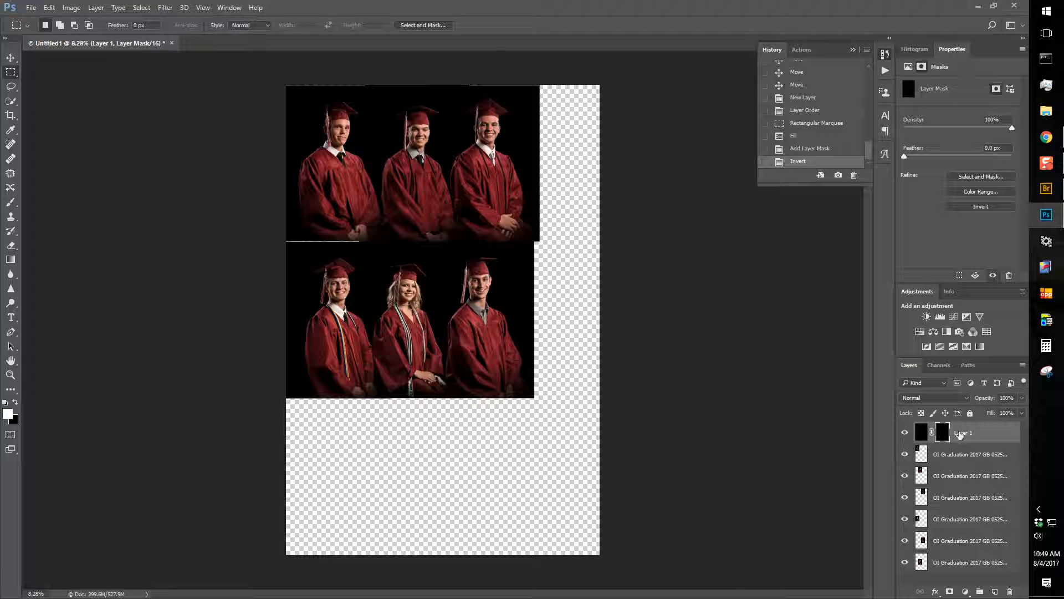
# Step: Invert the black layer's mask back and forth to compare the fill hidden and revealed, ending with it hidden
pyautogui.click(917, 432)
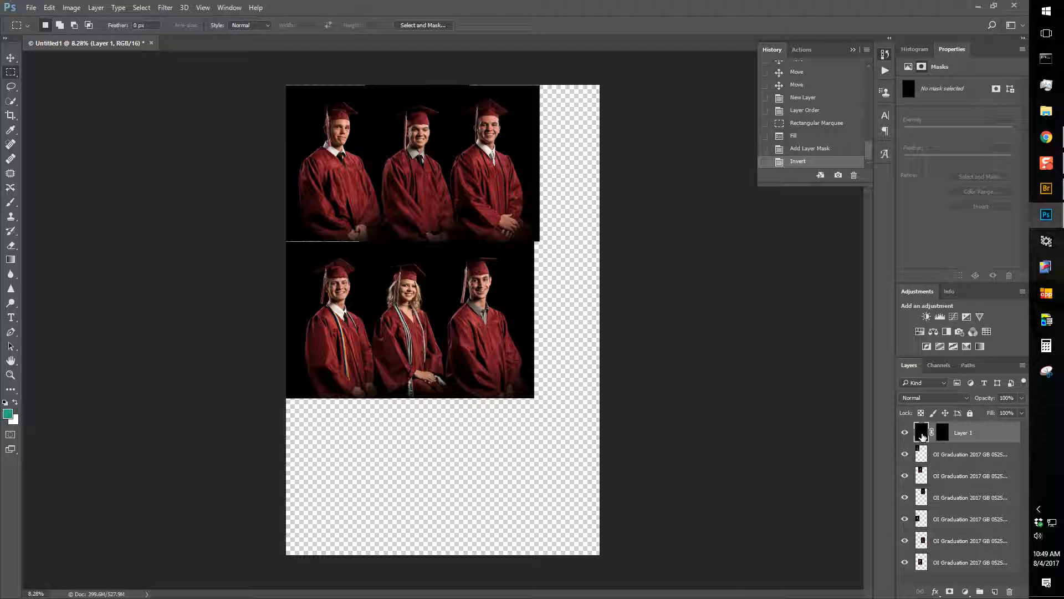
pyautogui.click(944, 435)
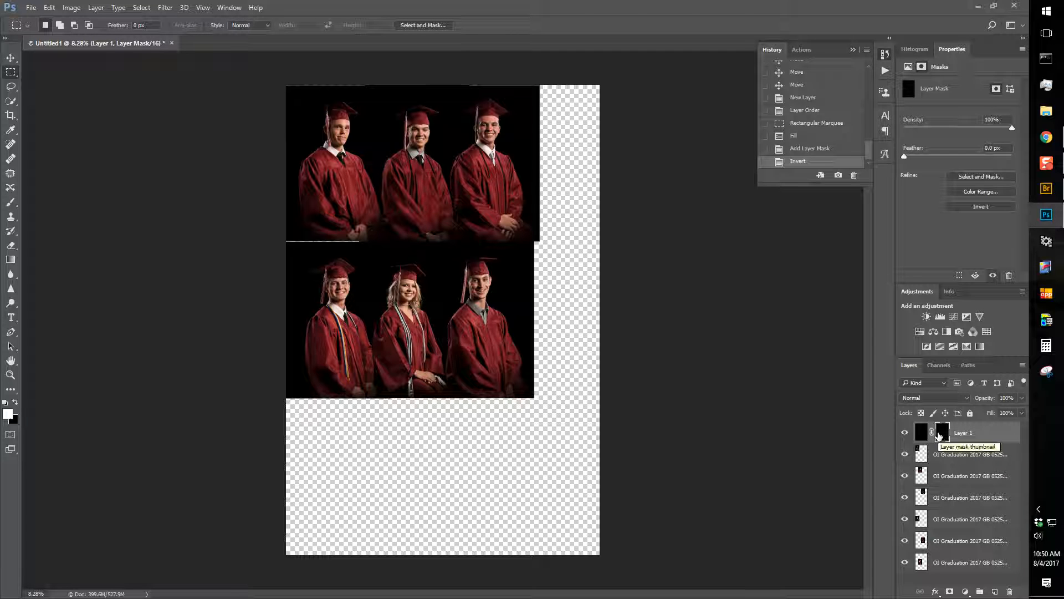
pyautogui.hotkey('ctrl', 'i')
pyautogui.hotkey('ctrl', 'i')
pyautogui.hotkey('ctrl', 'i')
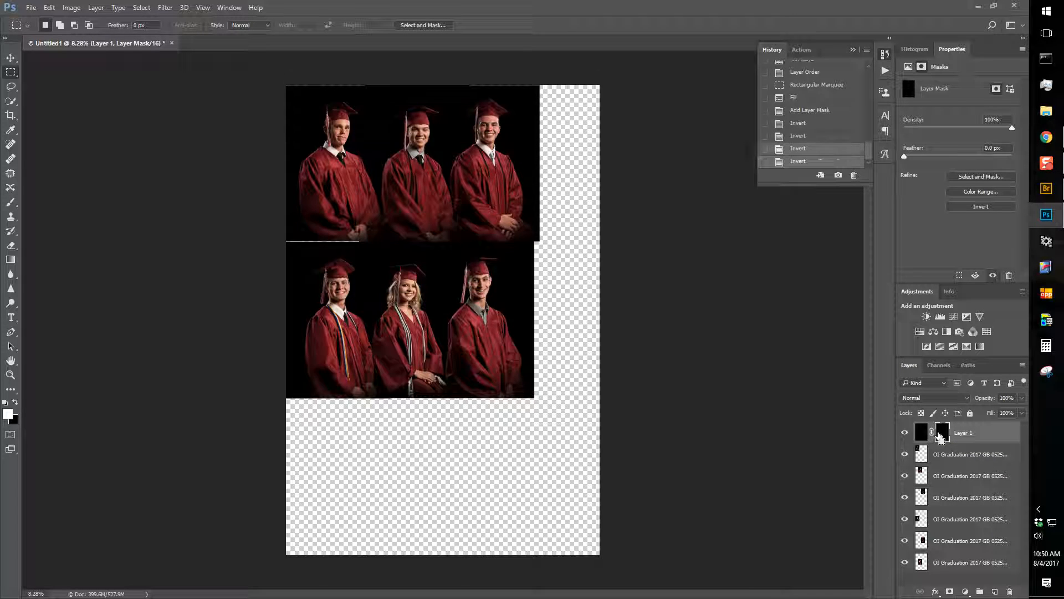
pyautogui.hotkey('ctrl', 'i')
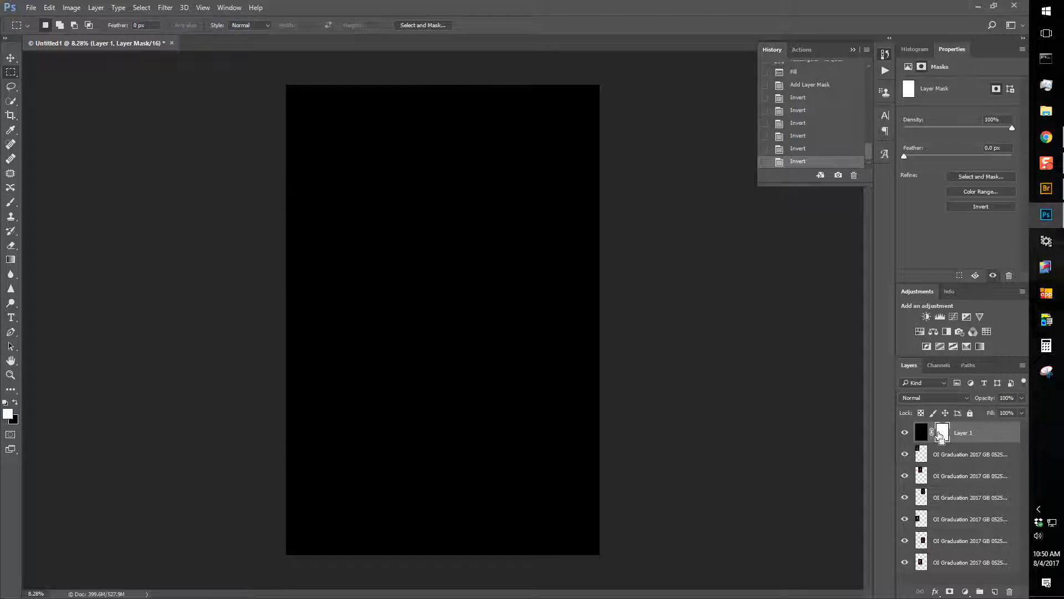
pyautogui.hotkey('ctrl', 'i')
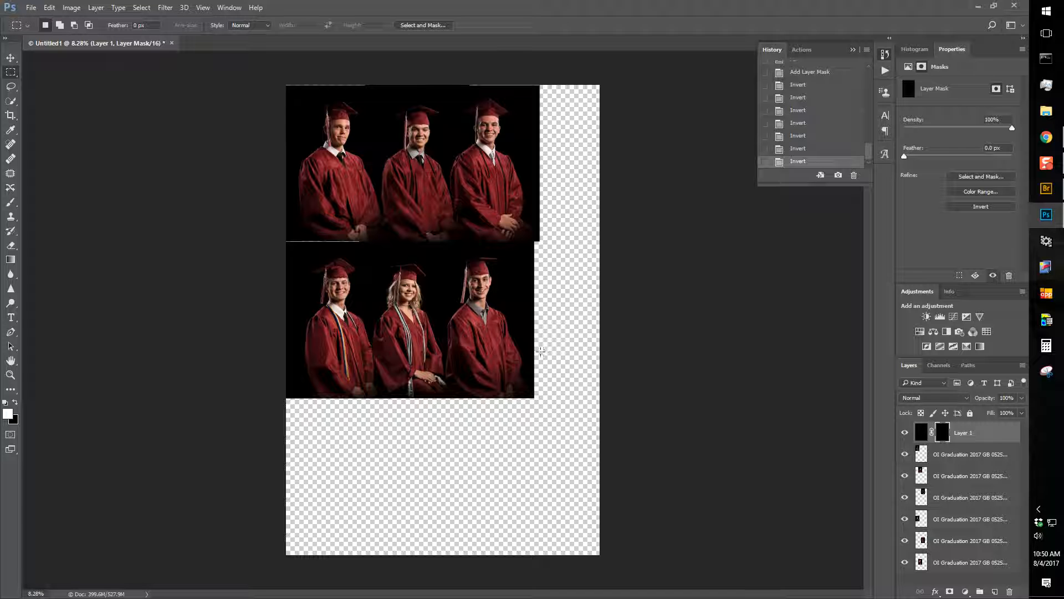
# Step: Inspect the seam between the rows and the portraits' outer edges for lines and gaps that need covering
pyautogui.scroll(3, 413, 275)
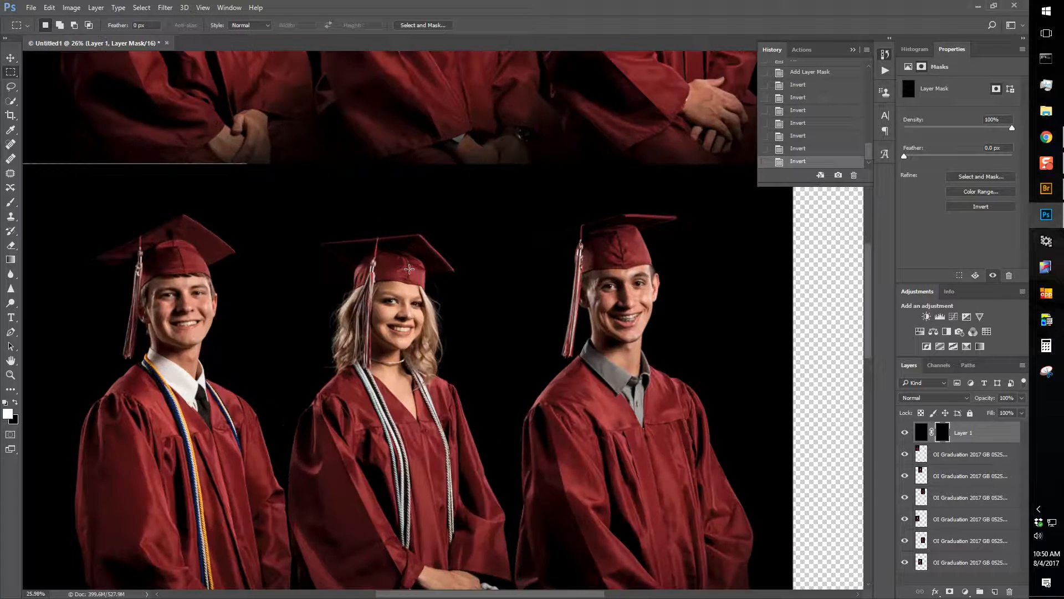
pyautogui.scroll(1, 409, 269)
pyautogui.moveTo(409, 269); pyautogui.dragTo(367, 338)
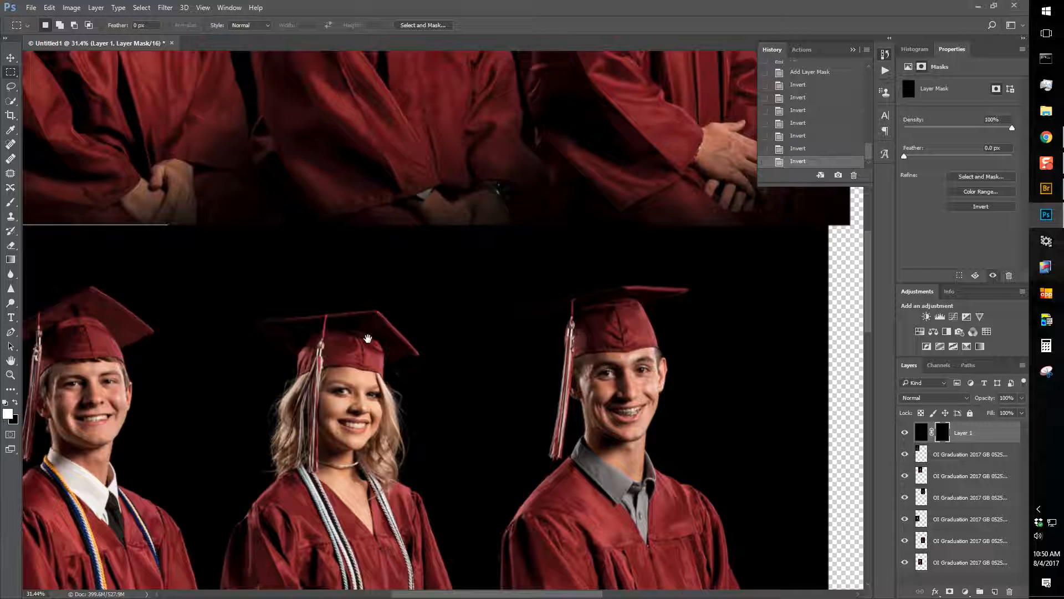
pyautogui.scroll(-3, 368, 337)
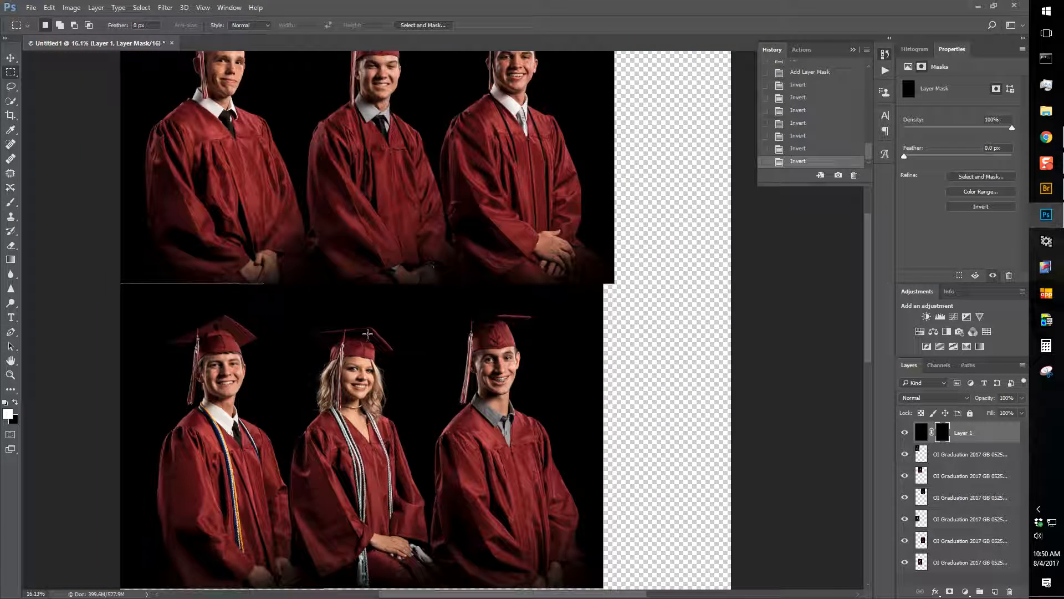
pyautogui.scroll(3, 520, 285)
pyautogui.scroll(4, 520, 285)
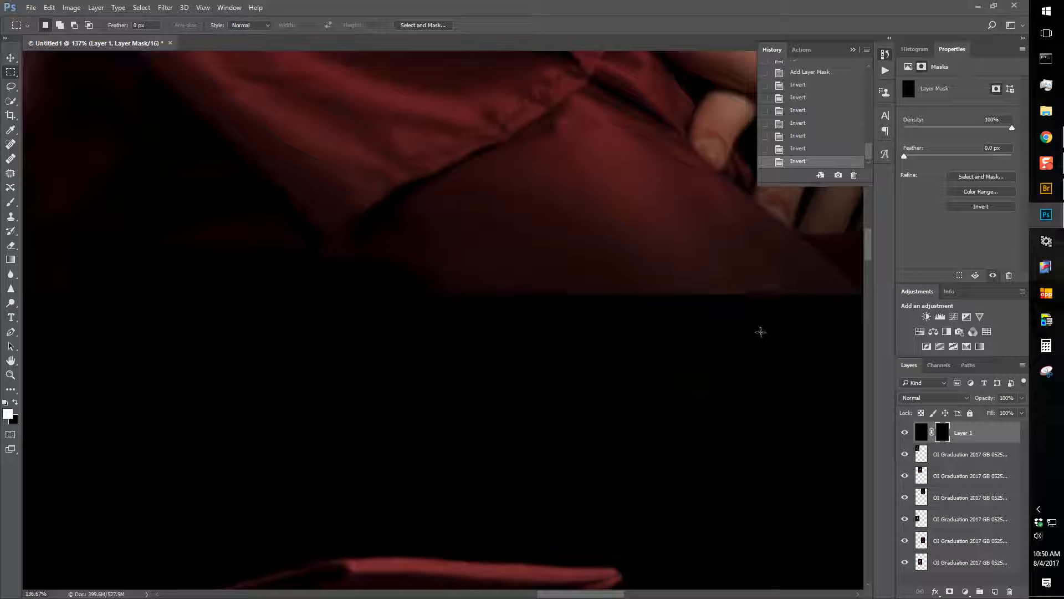
pyautogui.scroll(-4, 673, 291)
pyautogui.scroll(-2, 554, 322)
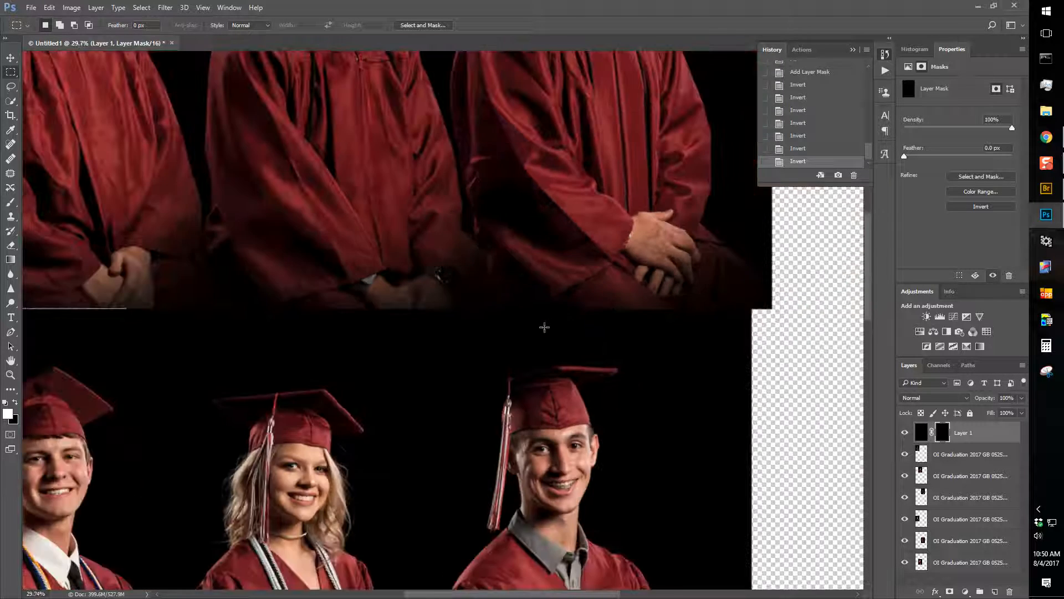
pyautogui.moveTo(525, 300); pyautogui.dragTo(640, 352)
pyautogui.scroll(-2, 640, 352)
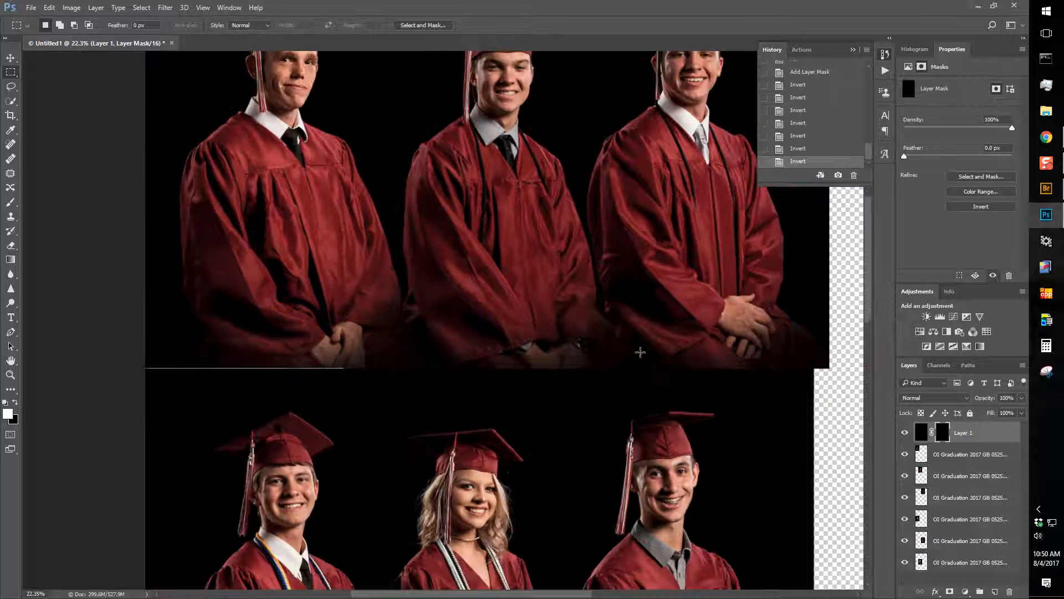
pyautogui.scroll(-2, 595, 350)
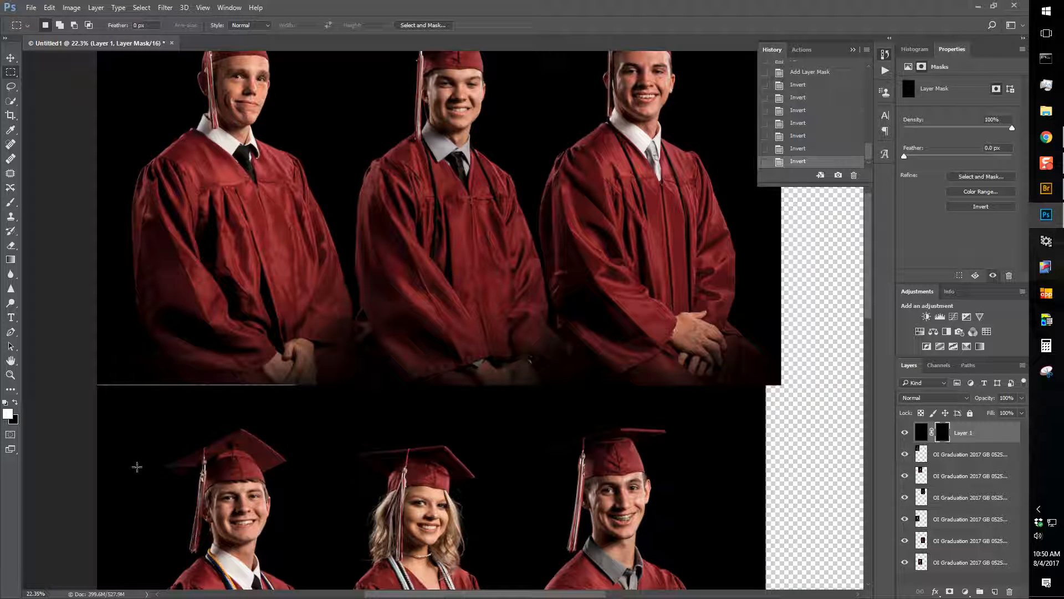
# Step: Set the foreground color to pure white (ffffff) for painting on the mask
pyautogui.click(8, 413)
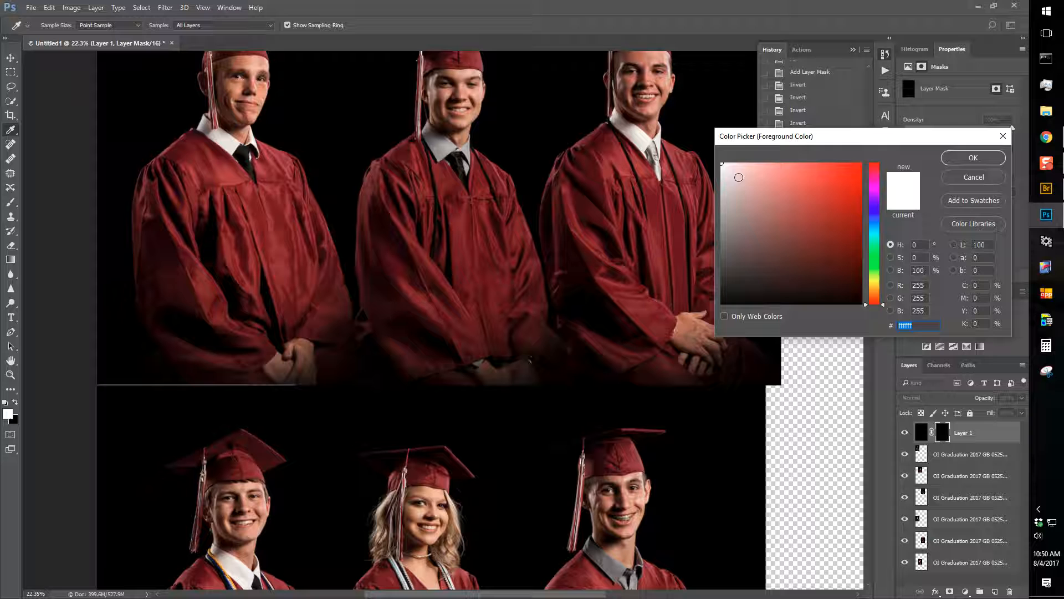
pyautogui.click(768, 212)
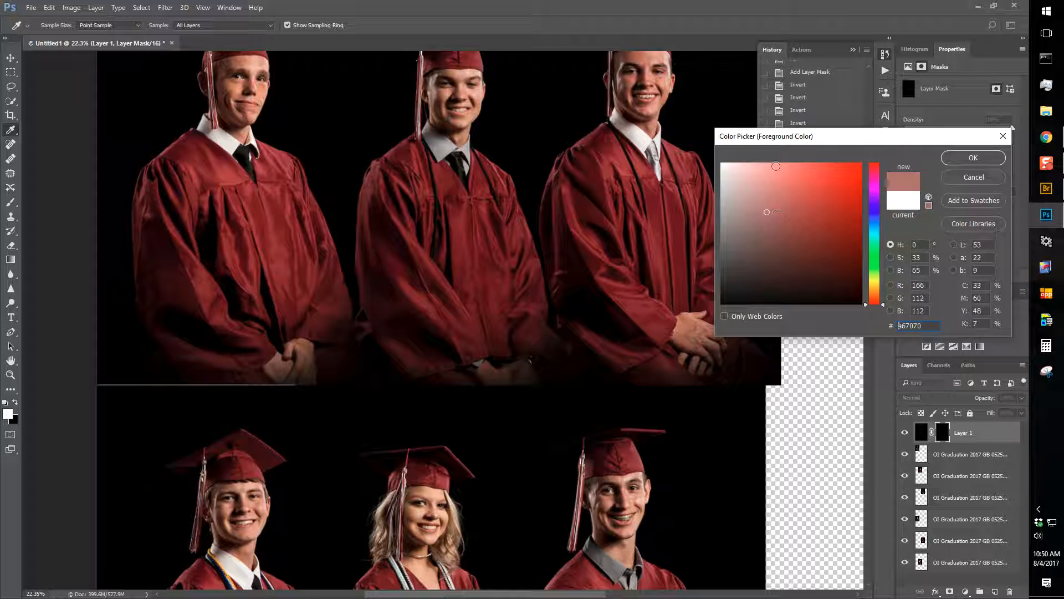
pyautogui.click(724, 166)
pyautogui.moveTo(723, 166); pyautogui.dragTo(719, 161)
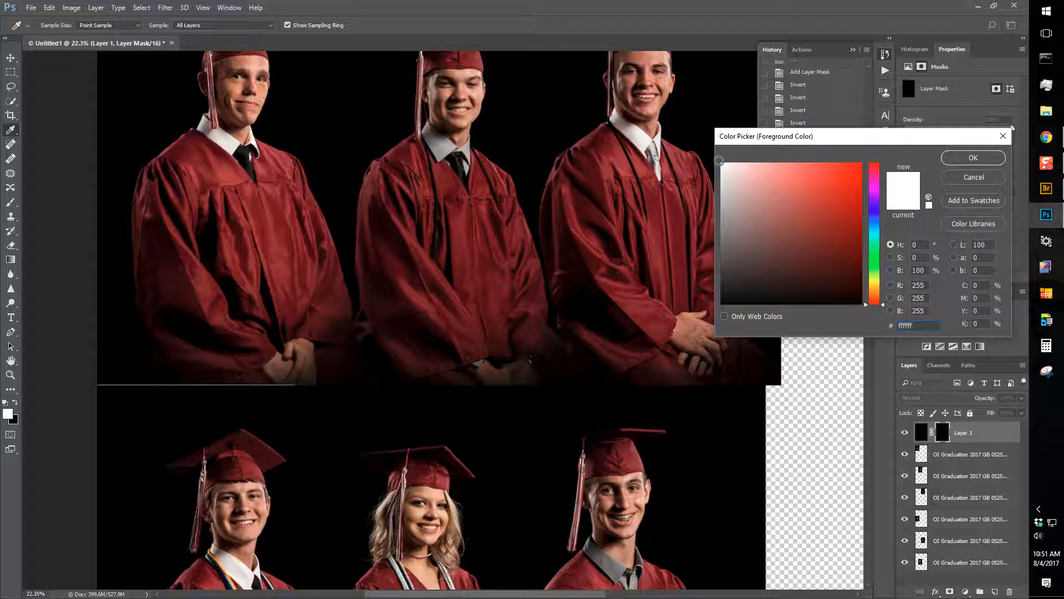
pyautogui.click(974, 157)
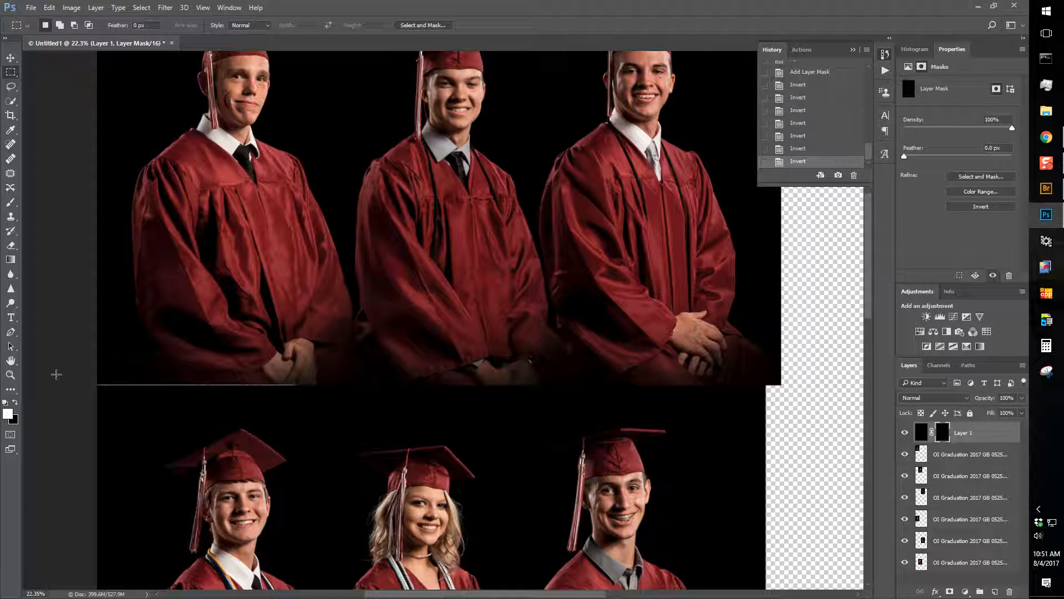
# Step: Set up the Brush tool with a soft 250 px tip at 0% hardness
pyautogui.click(11, 203)
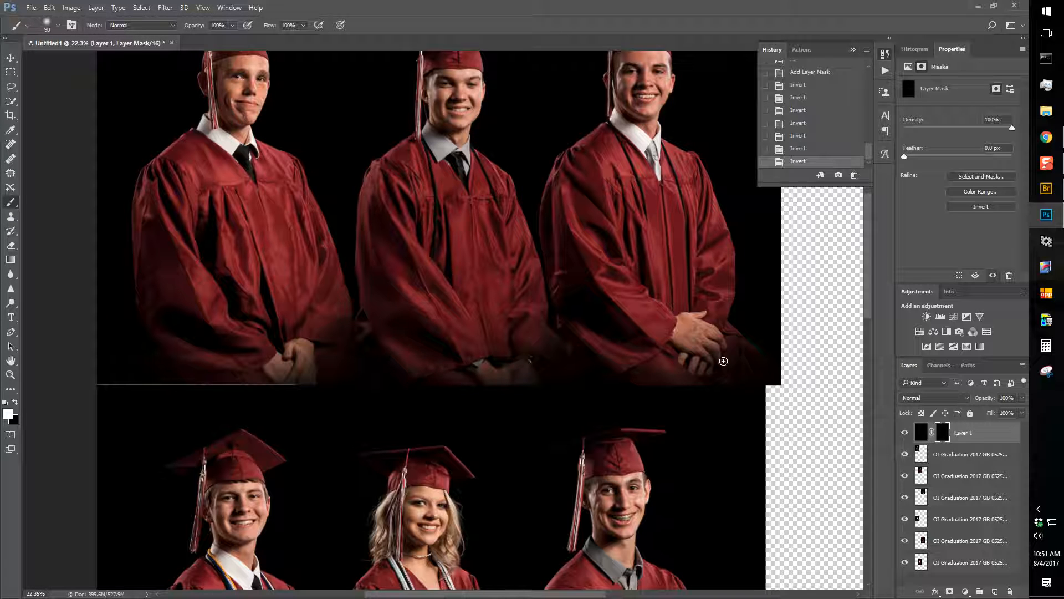
pyautogui.press(']')
pyautogui.press(']')
pyautogui.press(']')
pyautogui.press(']')
pyautogui.press(']')
pyautogui.rightClick(787, 384)
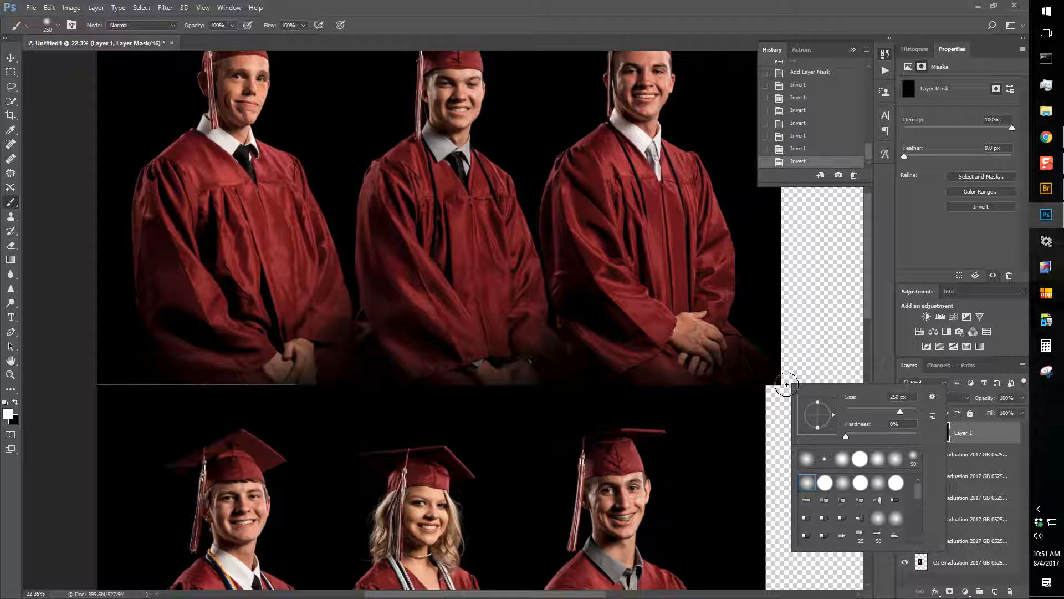
pyautogui.click(846, 434)
pyautogui.press('Return')
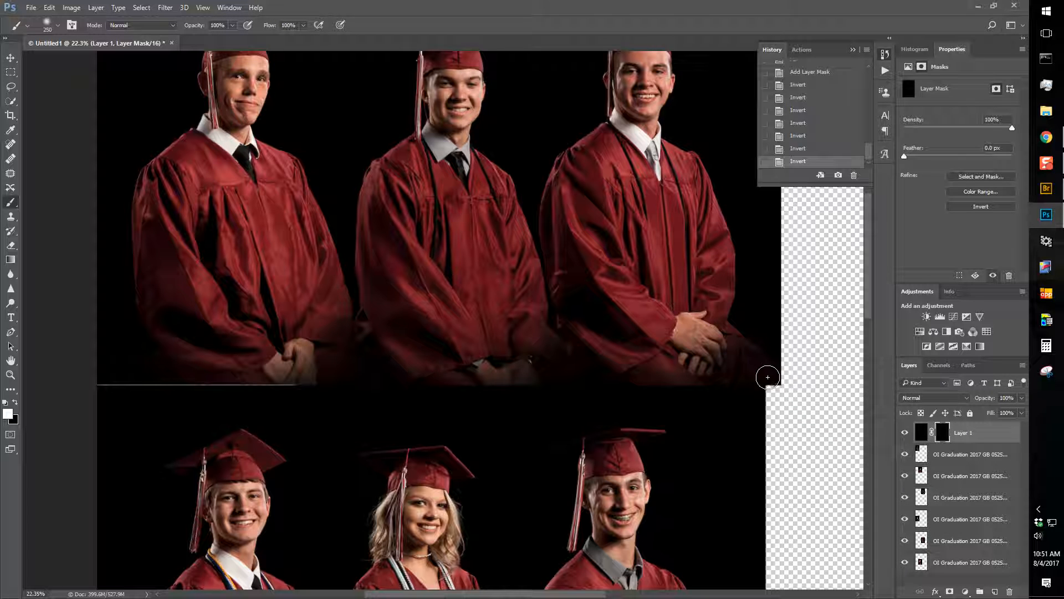
pyautogui.keyDown('shift'); pyautogui.click(98, 385); pyautogui.keyUp('shift')
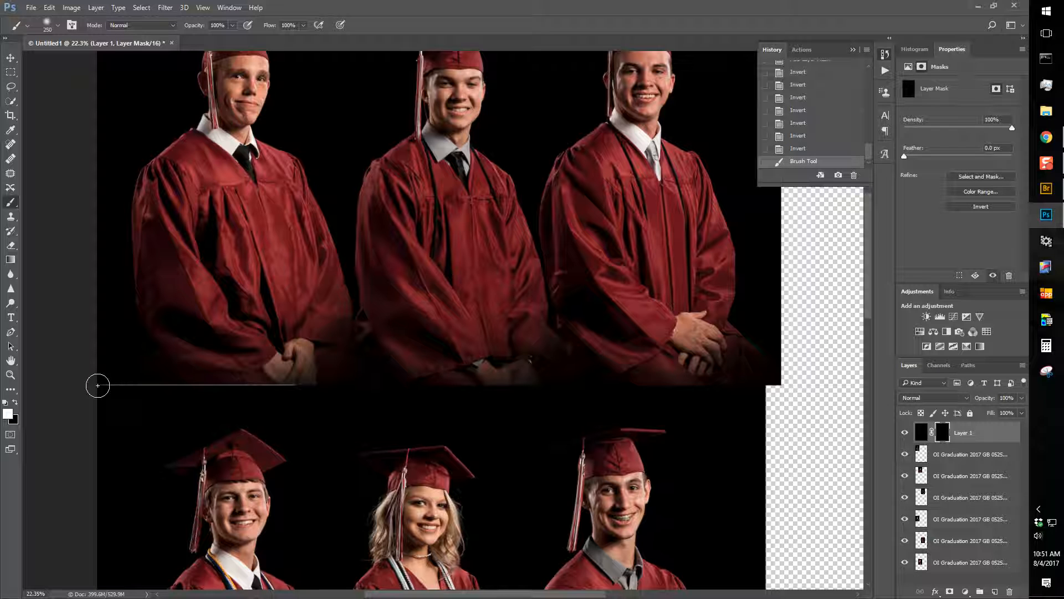
pyautogui.keyDown('shift'); pyautogui.click(779, 385); pyautogui.keyUp('shift')
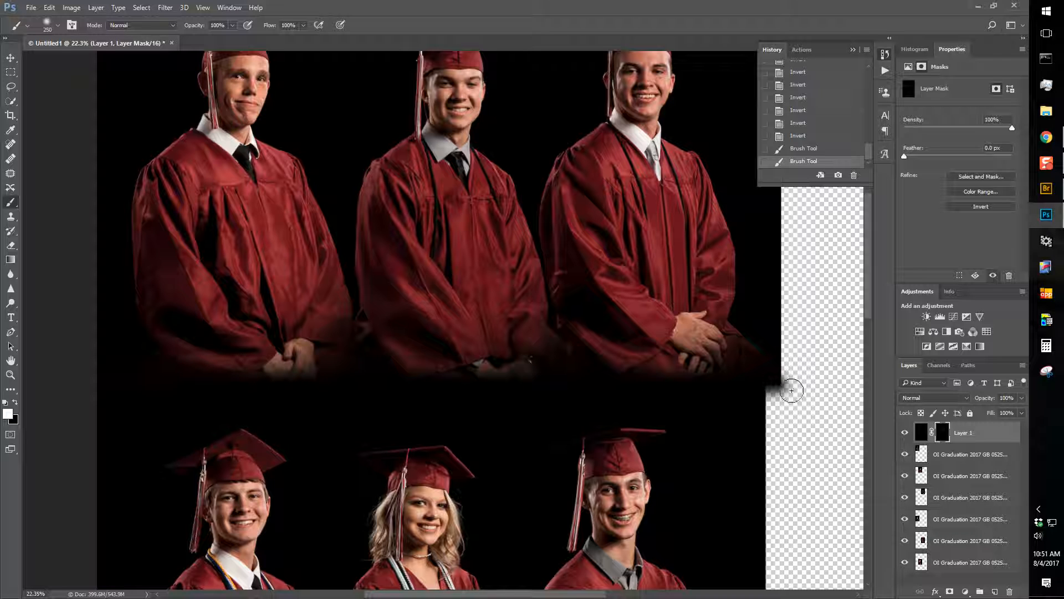
pyautogui.hotkey('ctrl', 'z')
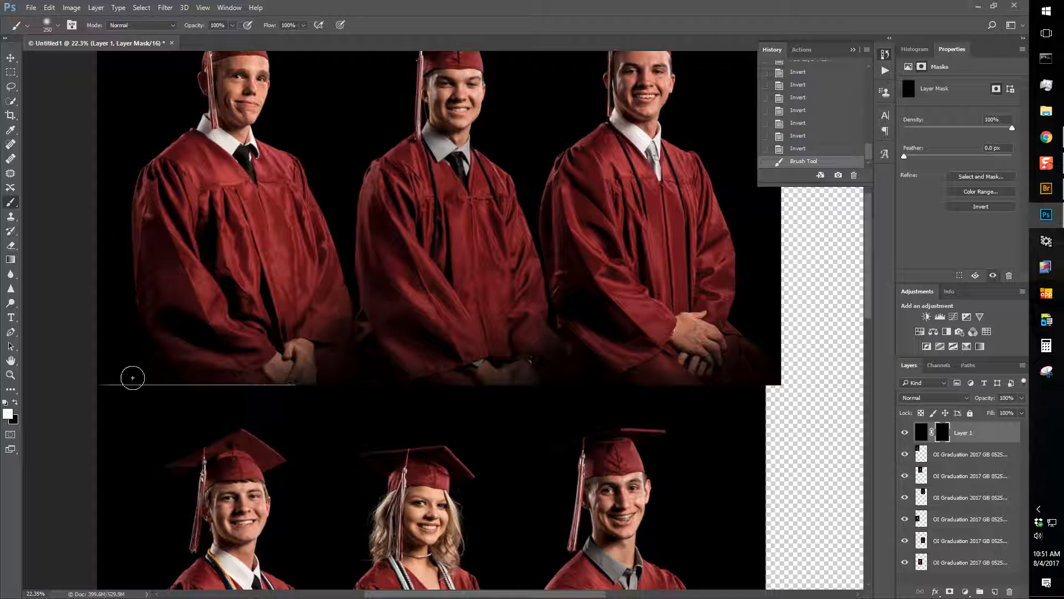
# Step: Paint a straight white stroke on the black layer's mask along the seam between the rows, from the left edge to the upper row's right corner
pyautogui.click(97, 385)
pyautogui.keyDown('shift'); pyautogui.click(781, 385); pyautogui.keyUp('shift')
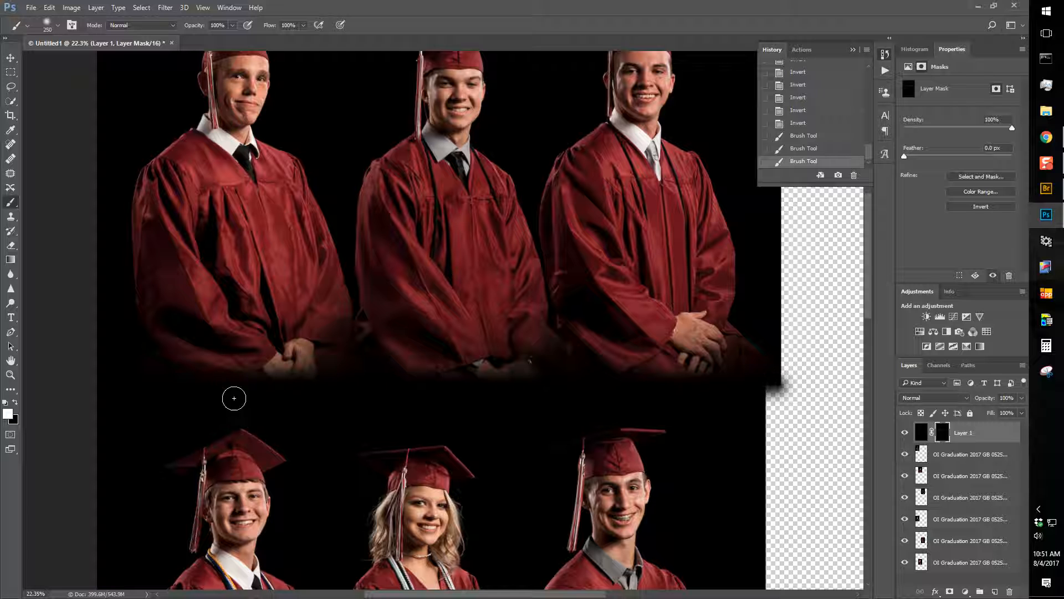
# Step: Paint a straight white stroke on the black layer's mask along the lower row's bottom edge, from its left corner to its right corner
pyautogui.scroll(-3, 401, 425)
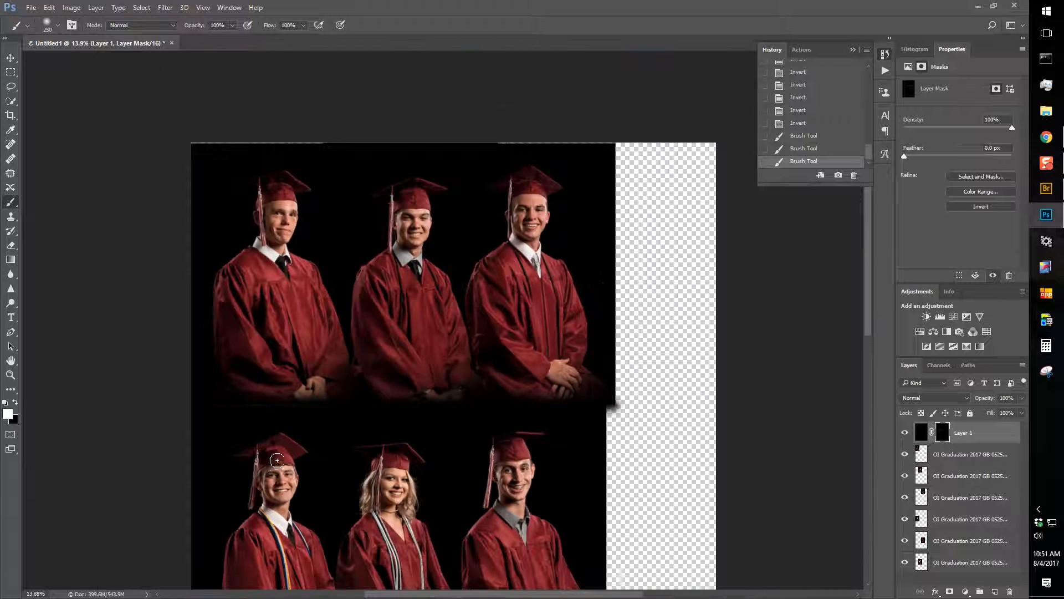
pyautogui.moveTo(464, 467); pyautogui.dragTo(529, 291)
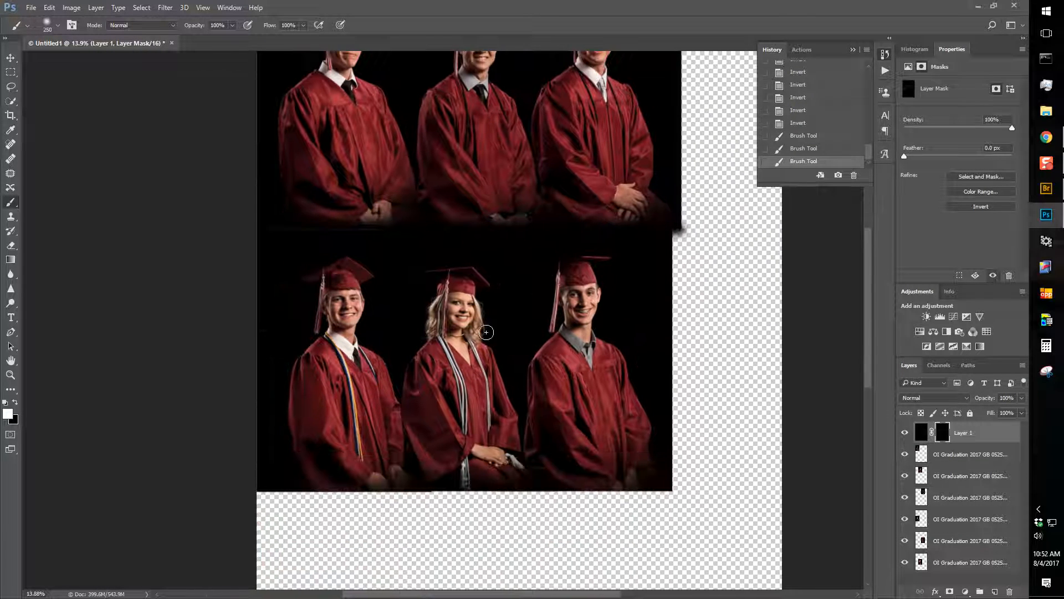
pyautogui.scroll(5, 283, 488)
pyautogui.moveTo(295, 435)
pyautogui.mouseDown()
pyautogui.moveTo(189, 331)
pyautogui.moveTo(316, 331)
pyautogui.mouseUp()
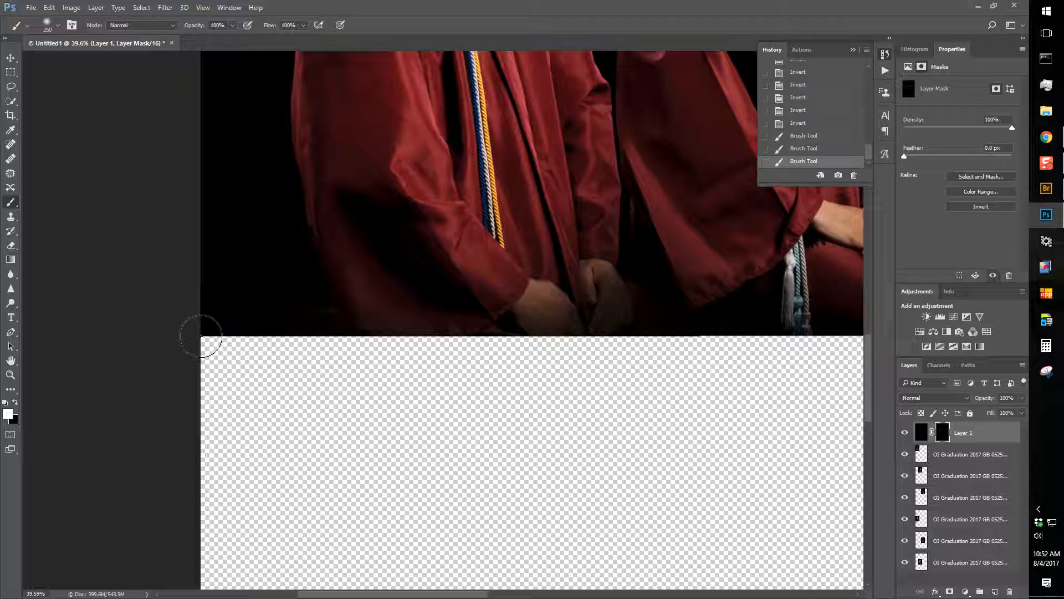
pyautogui.click(202, 336)
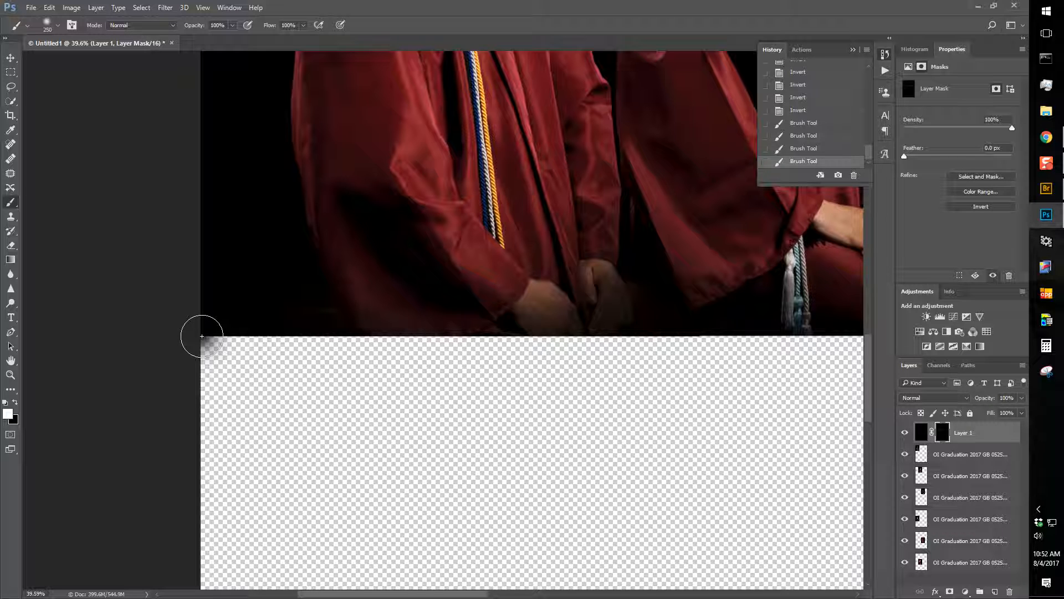
pyautogui.click(201, 336)
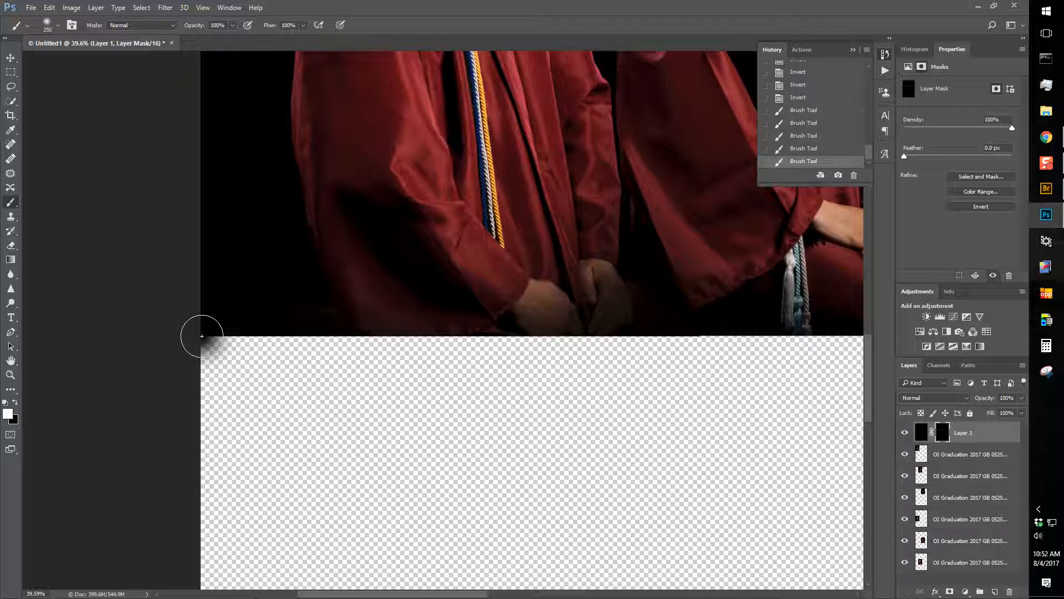
pyautogui.moveTo(593, 357); pyautogui.dragTo(278, 352)
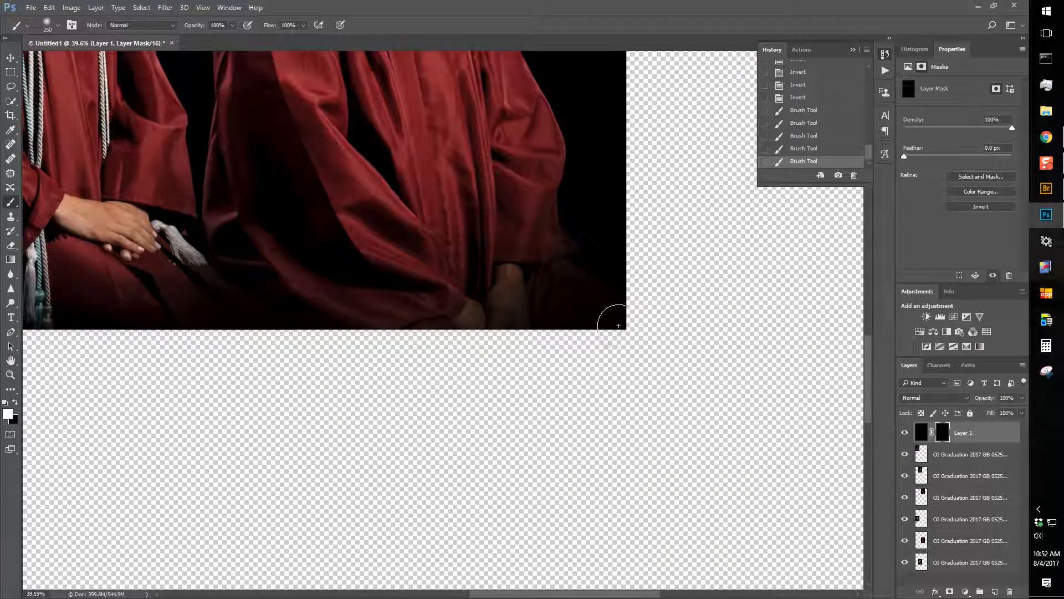
pyautogui.keyDown('shift'); pyautogui.click(624, 329); pyautogui.keyUp('shift')
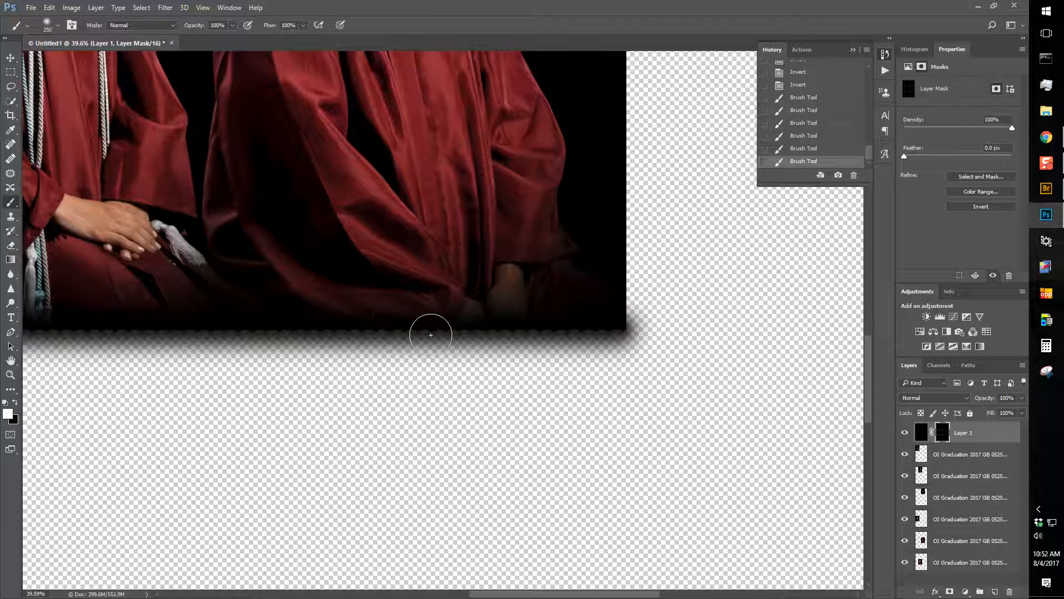
# Step: Paint a second straight white mask stroke back along the lower row's bottom edge, from its right corner to its left corner
pyautogui.click(627, 329)
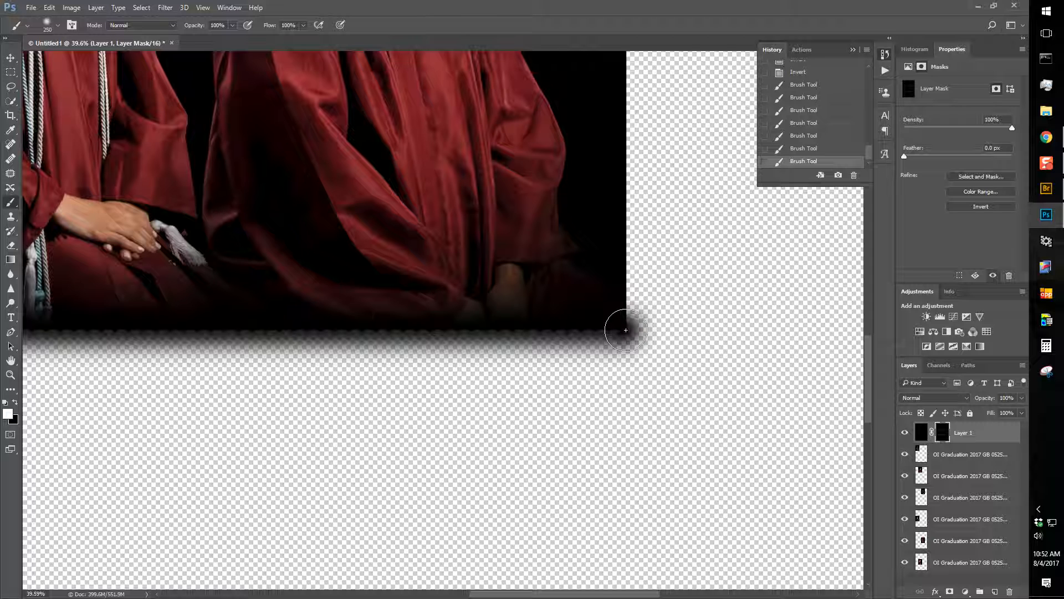
pyautogui.moveTo(409, 340); pyautogui.dragTo(756, 309)
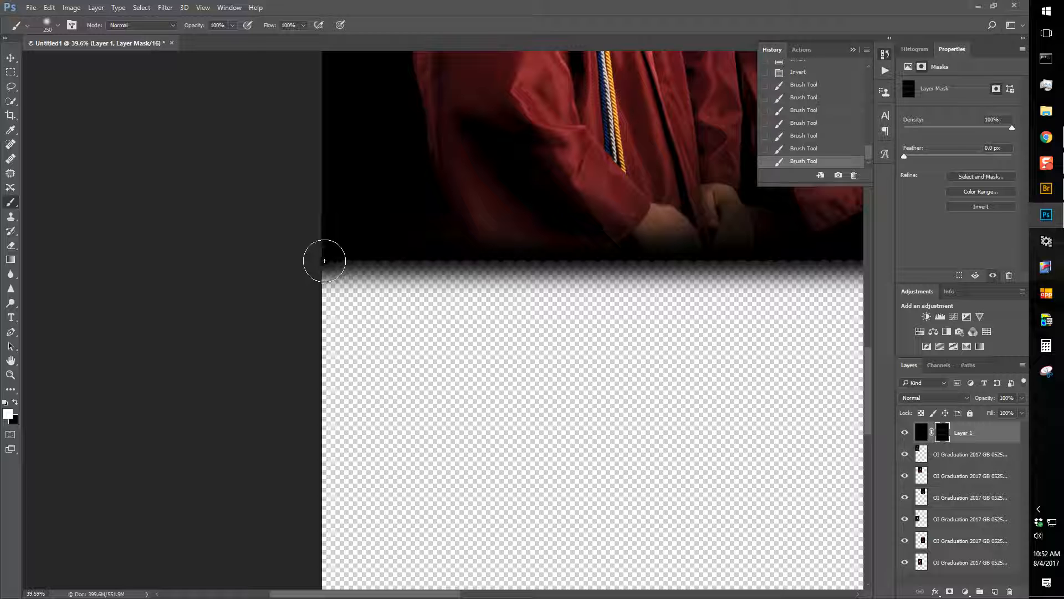
pyautogui.keyDown('shift'); pyautogui.click(323, 260); pyautogui.keyUp('shift')
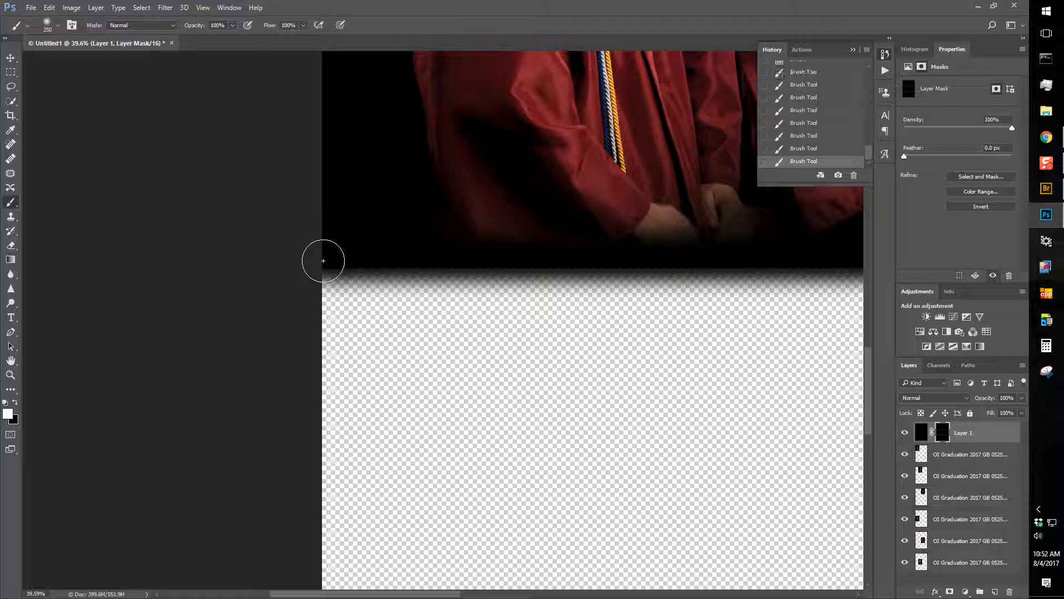
# Step: Examine the covered seam between the rows up close and the outer edges of the whole composite
pyautogui.moveTo(815, 290)
pyautogui.mouseDown()
pyautogui.moveTo(697, 281)
pyautogui.moveTo(478, 318)
pyautogui.mouseUp()
pyautogui.scroll(-5, 478, 317)
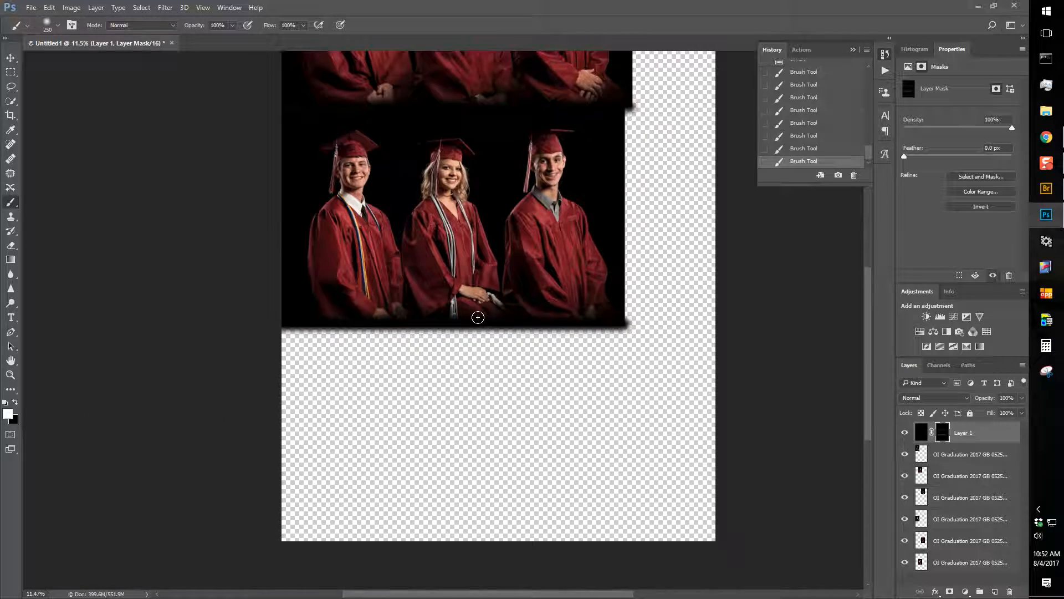
pyautogui.scroll(-1, 478, 317)
pyautogui.moveTo(478, 317); pyautogui.dragTo(432, 426)
pyautogui.scroll(9, 283, 247)
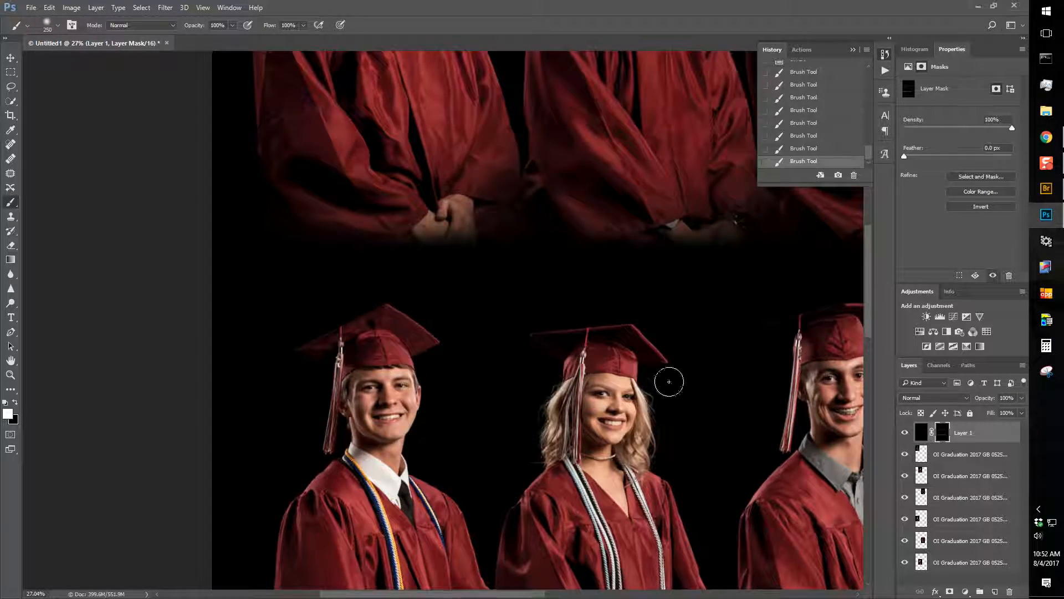
pyautogui.scroll(-2, 668, 381)
pyautogui.scroll(-1, 664, 381)
pyautogui.scroll(-1, 664, 381)
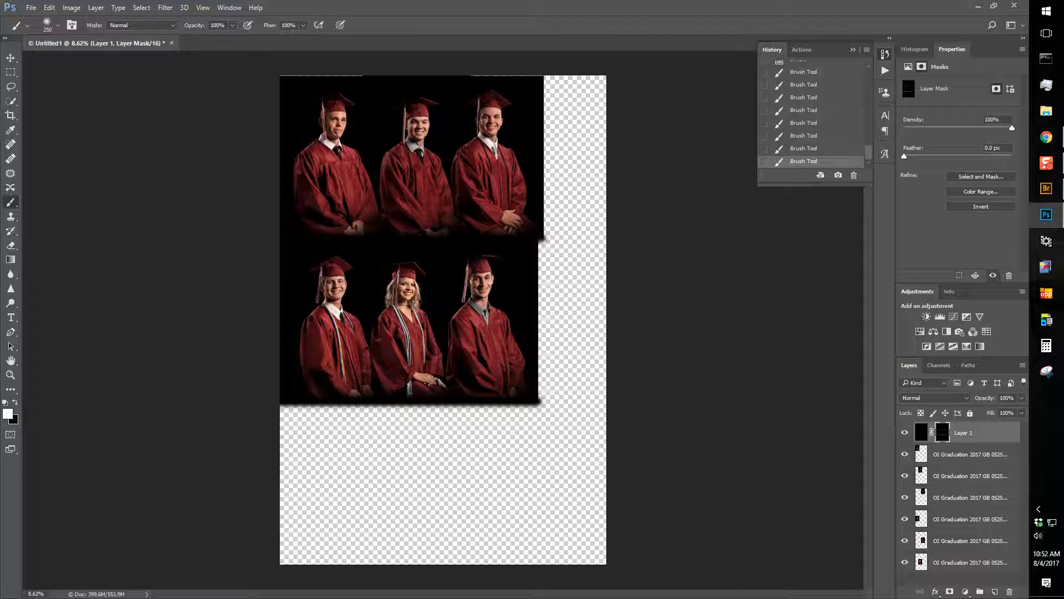
# Step: Crop the canvas tightly around the six portraits, trimming the outer edges and the transparent areas beside and below them
pyautogui.click(11, 115)
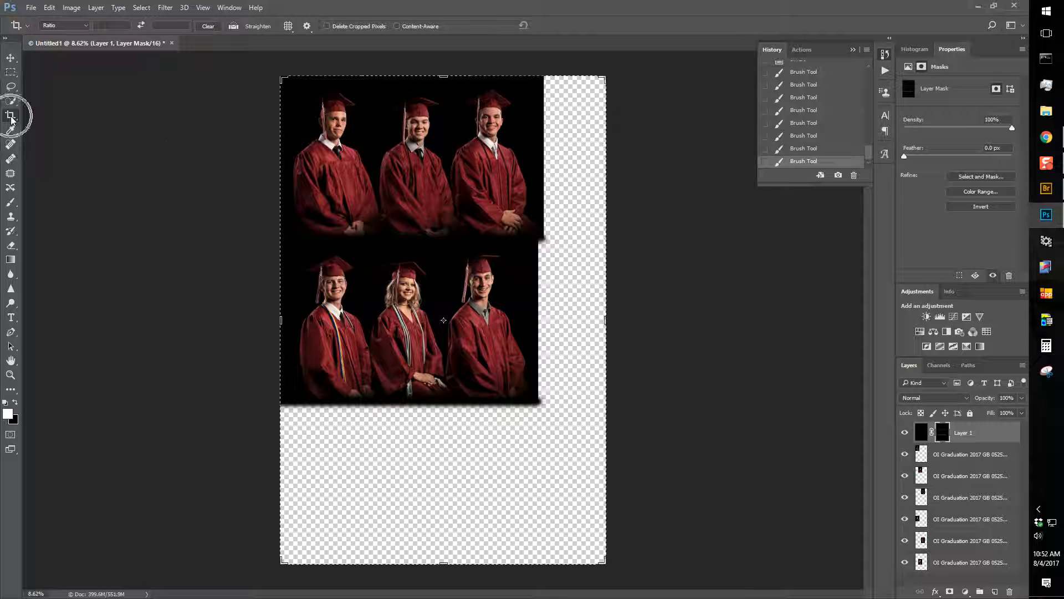
pyautogui.scroll(1, 244, 206)
pyautogui.scroll(6, 253, 156)
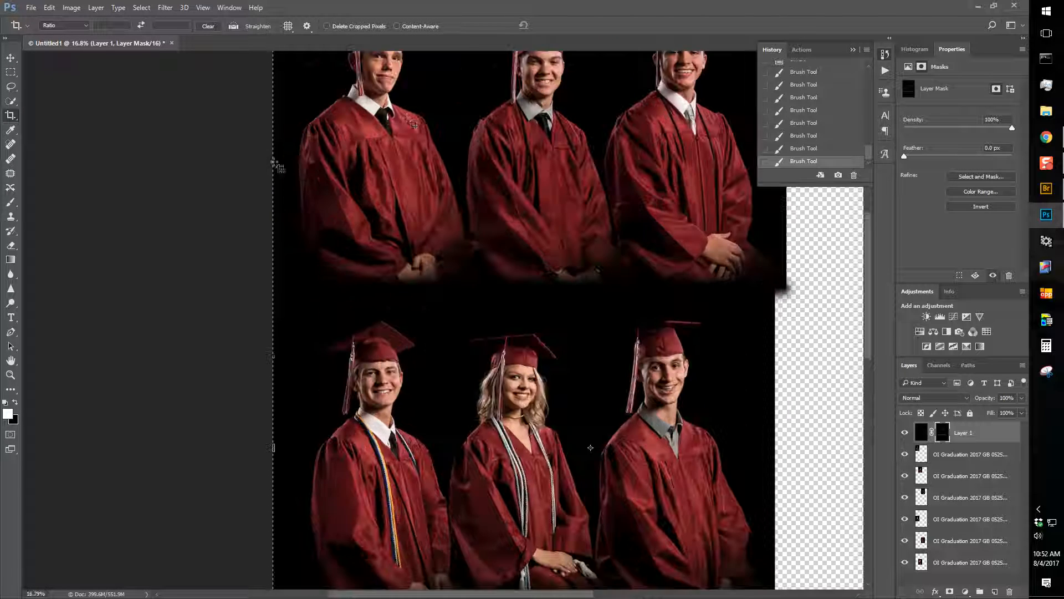
pyautogui.moveTo(405, 133); pyautogui.dragTo(379, 309)
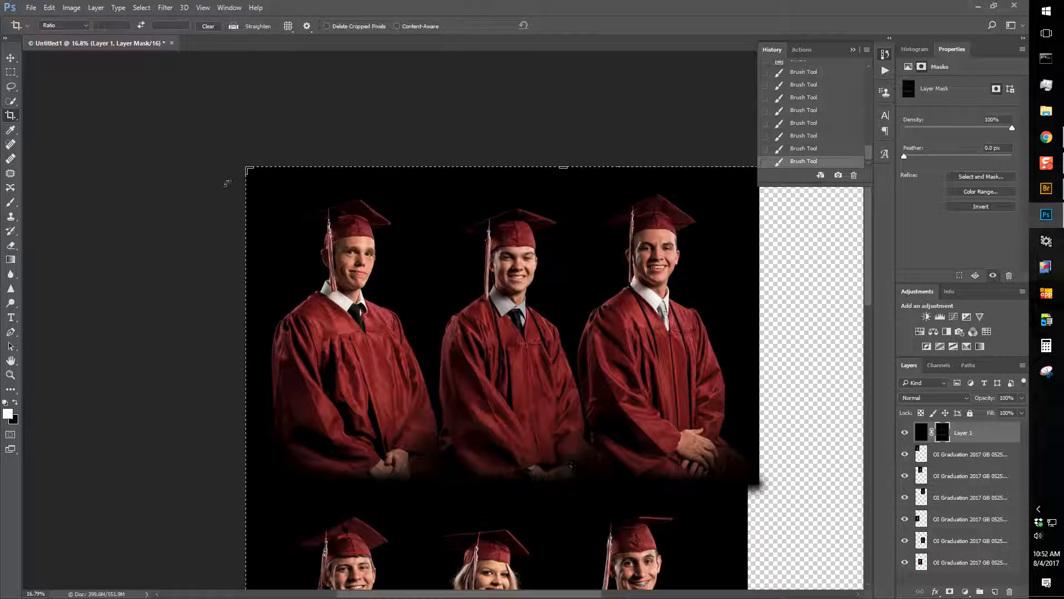
pyautogui.moveTo(246, 168); pyautogui.dragTo(255, 176)
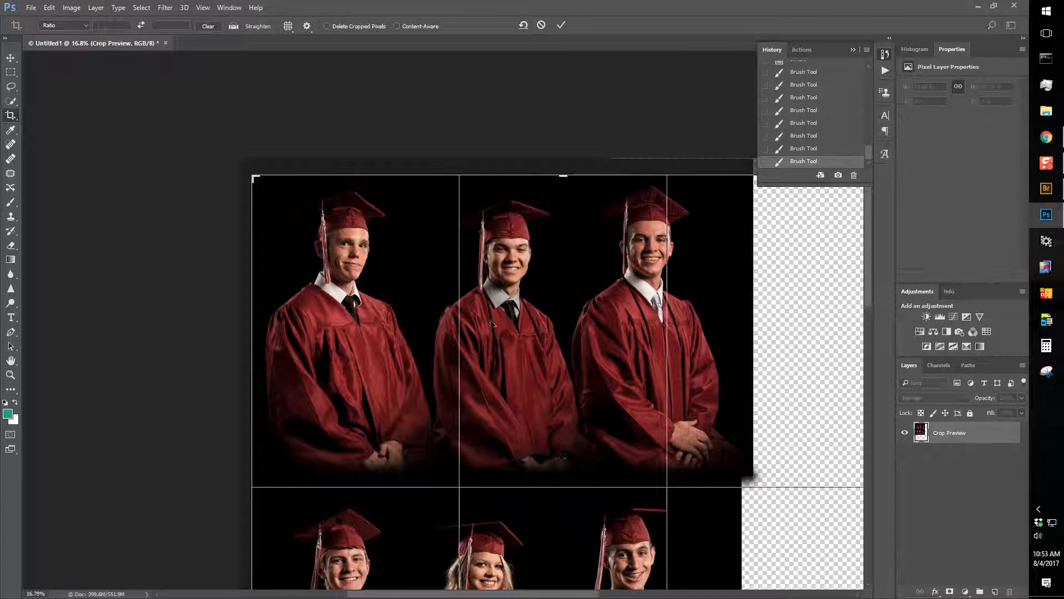
pyautogui.moveTo(591, 367); pyautogui.dragTo(718, 218)
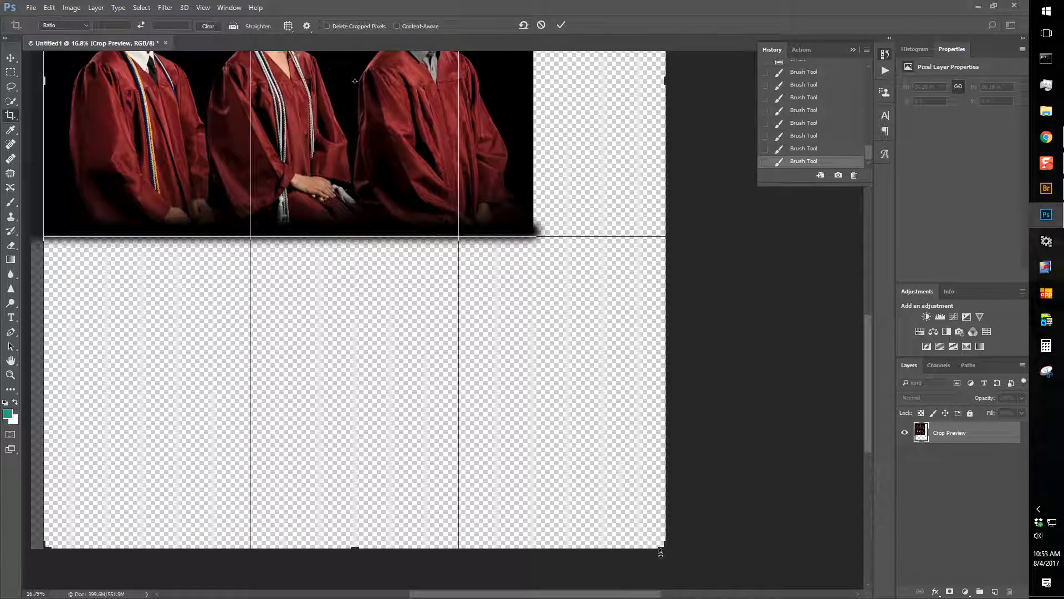
pyautogui.moveTo(664, 548); pyautogui.dragTo(595, 390)
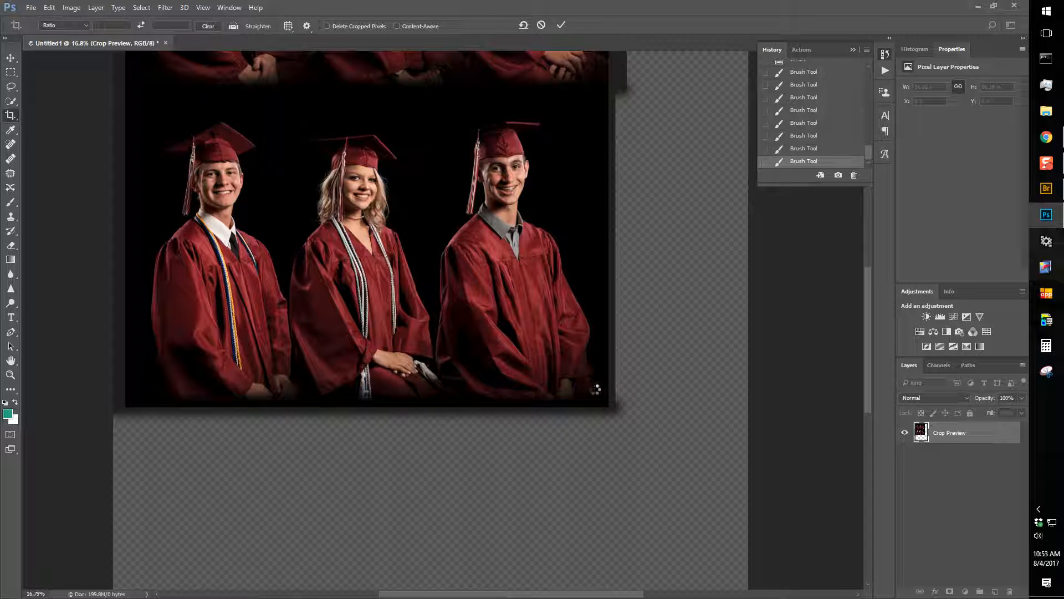
pyautogui.press('Return')
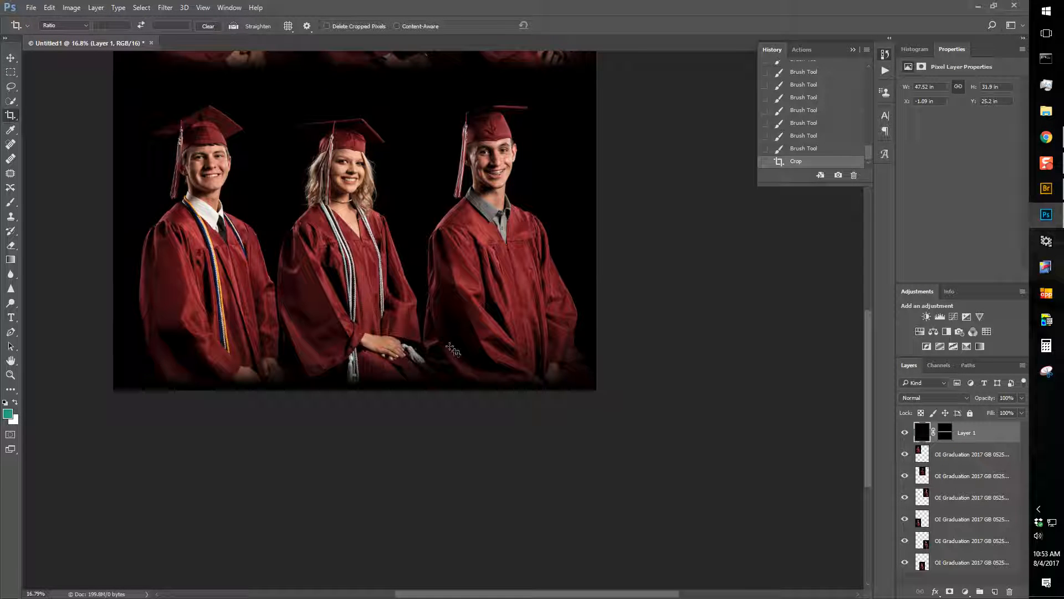
# Step: Check the cropped composite's seam and go through the six portrait layers one by one to verify their blend mode
pyautogui.hotkey('ctrl', '0')
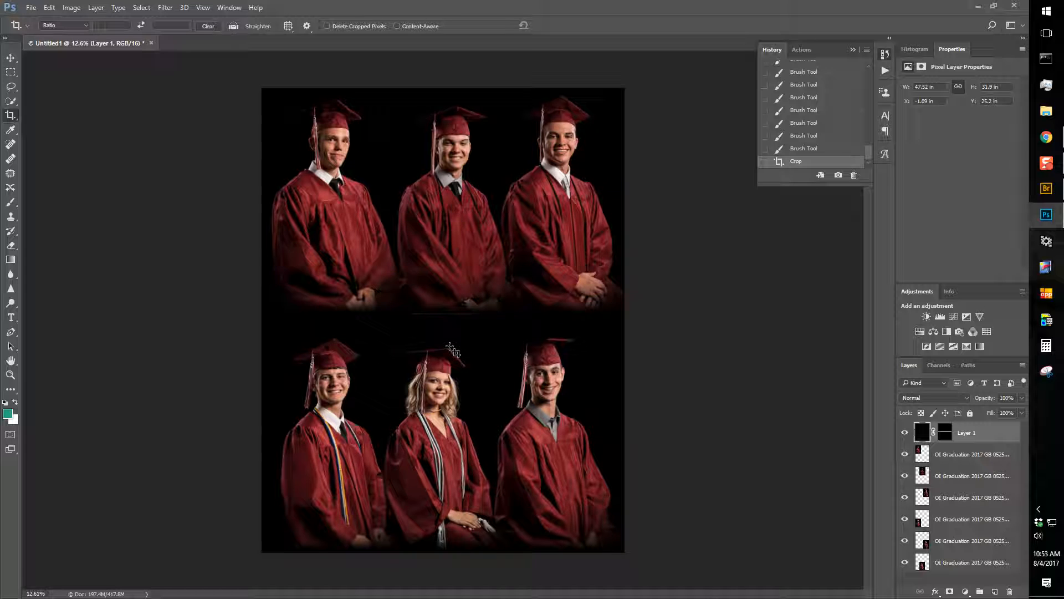
pyautogui.scroll(5, 452, 351)
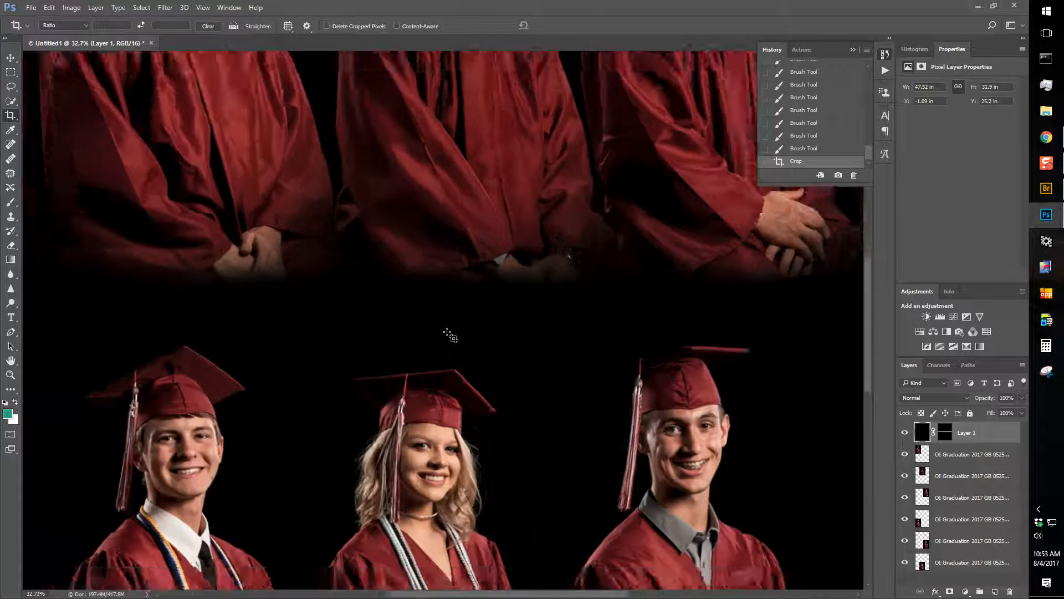
pyautogui.scroll(-10, 450, 334)
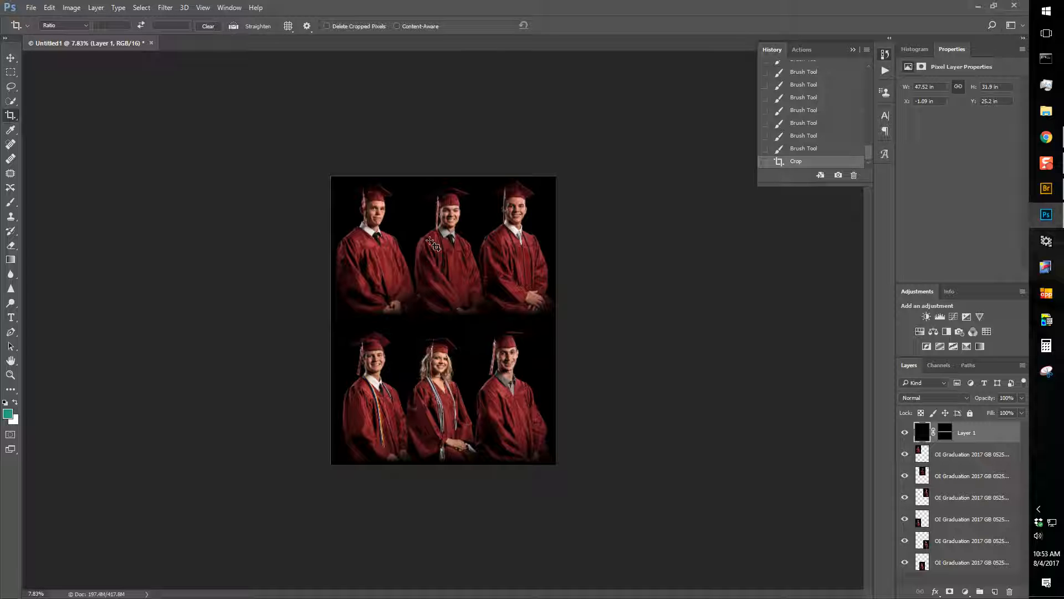
pyautogui.click(969, 460)
pyautogui.click(942, 479)
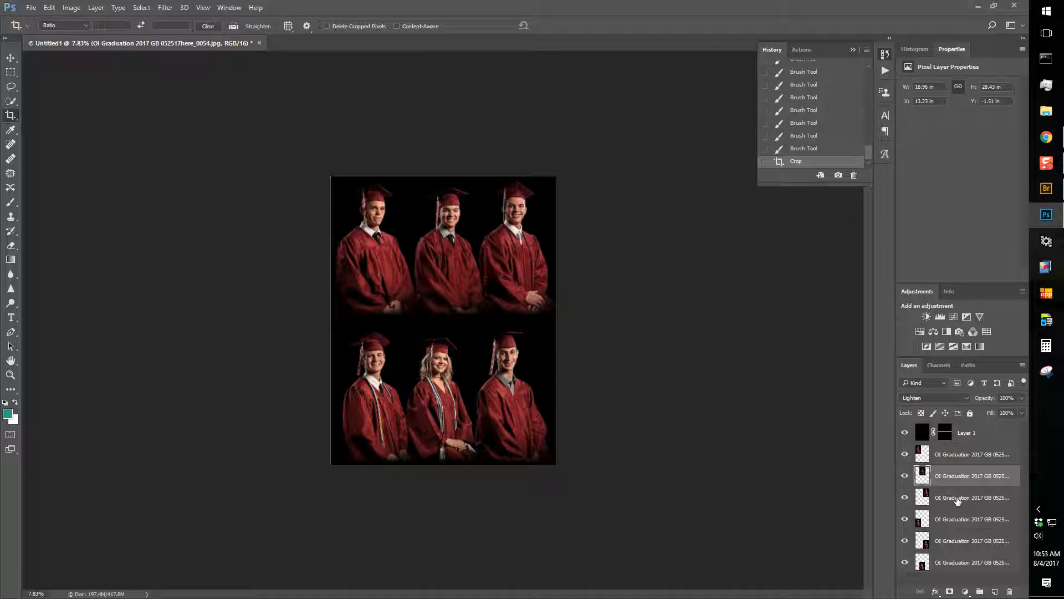
pyautogui.click(958, 501)
pyautogui.click(961, 520)
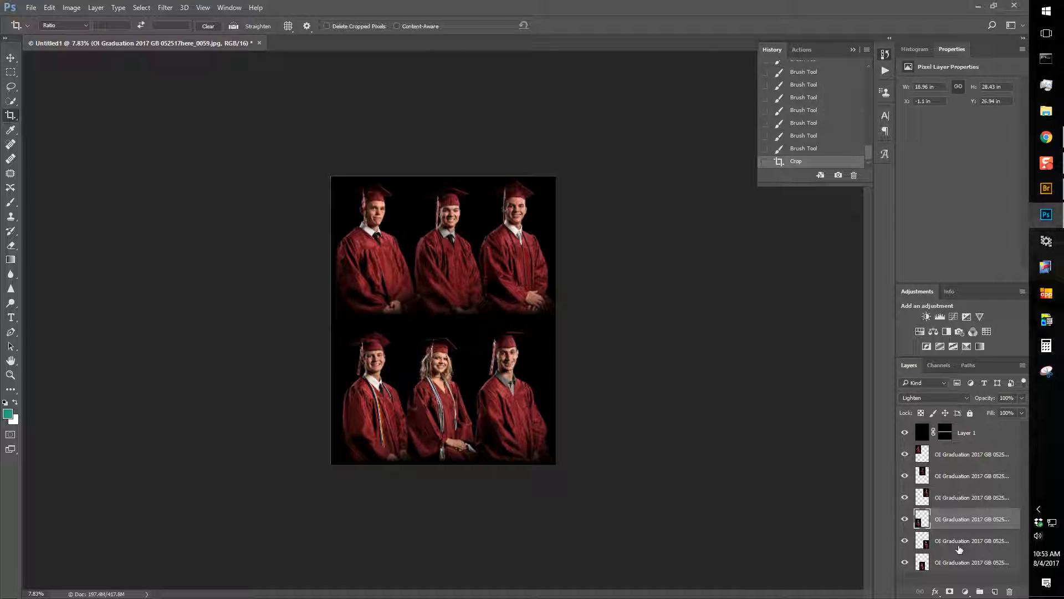
pyautogui.click(960, 548)
pyautogui.click(964, 566)
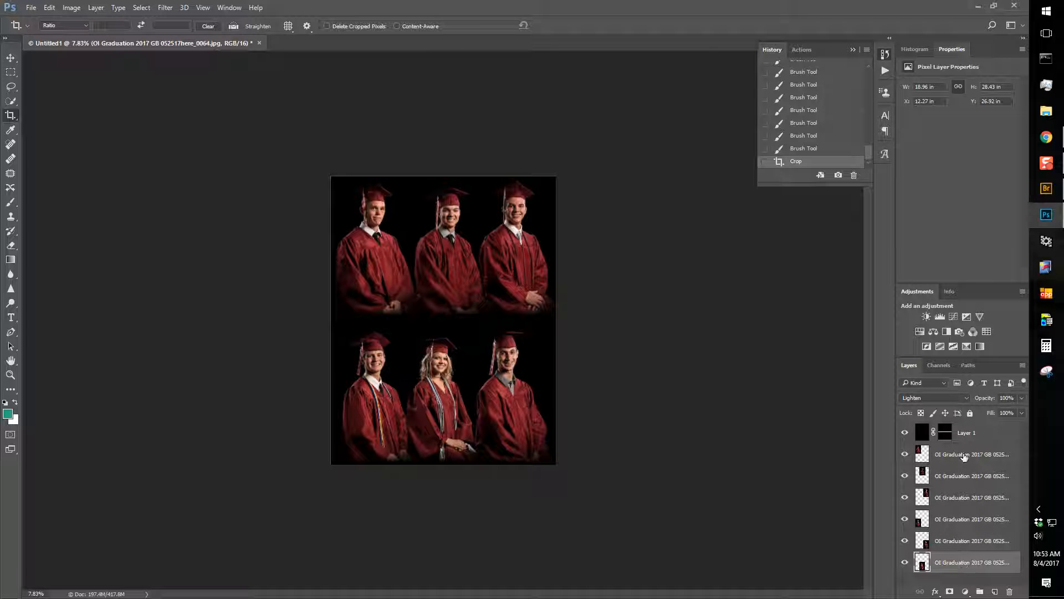